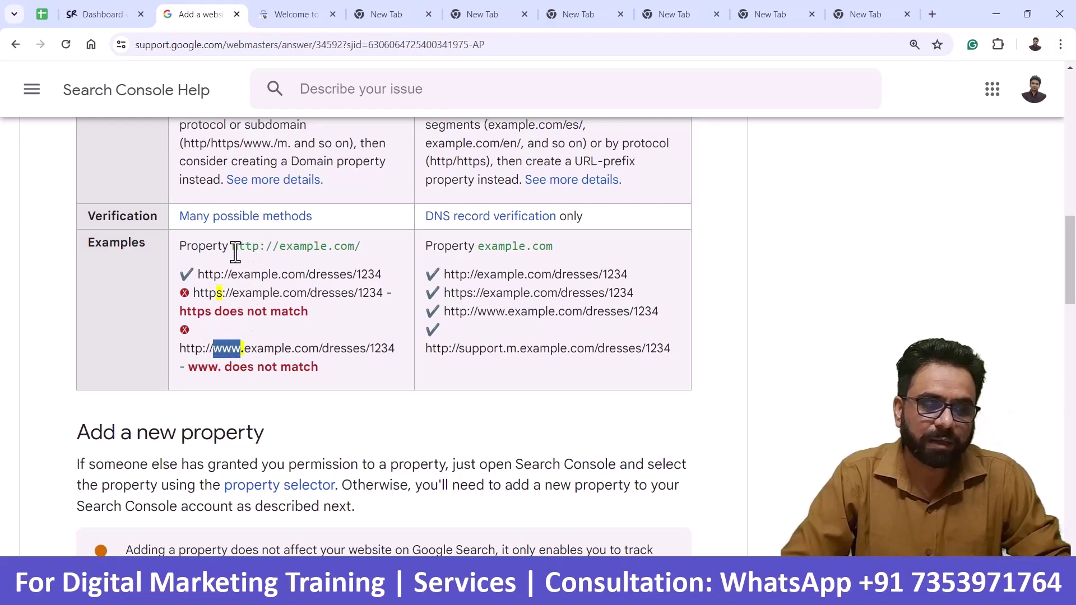
left_click_drag(232, 247, 362, 246)
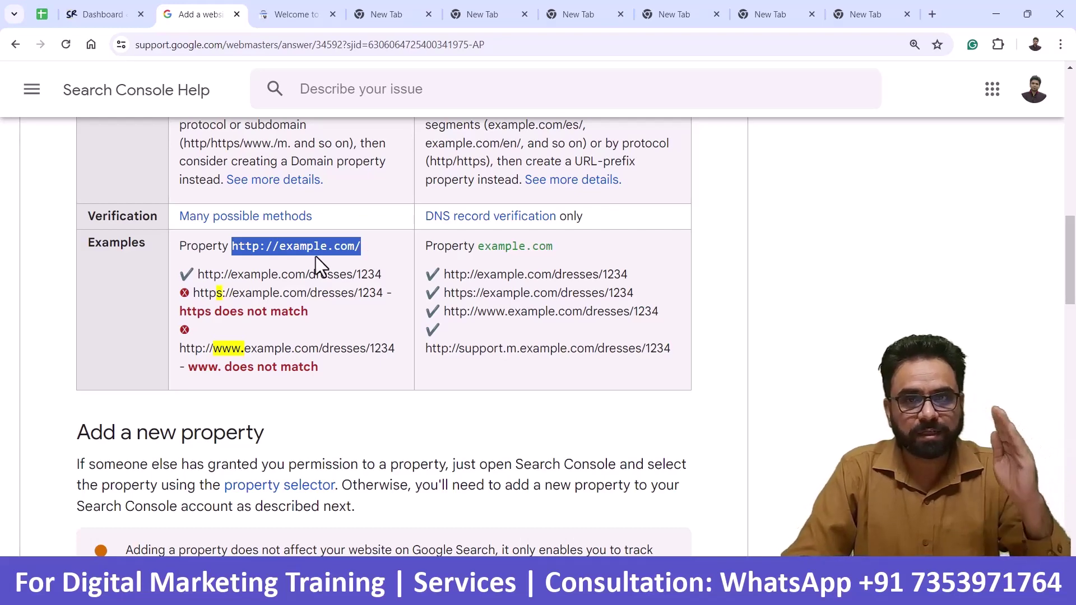
left_click(303, 8)
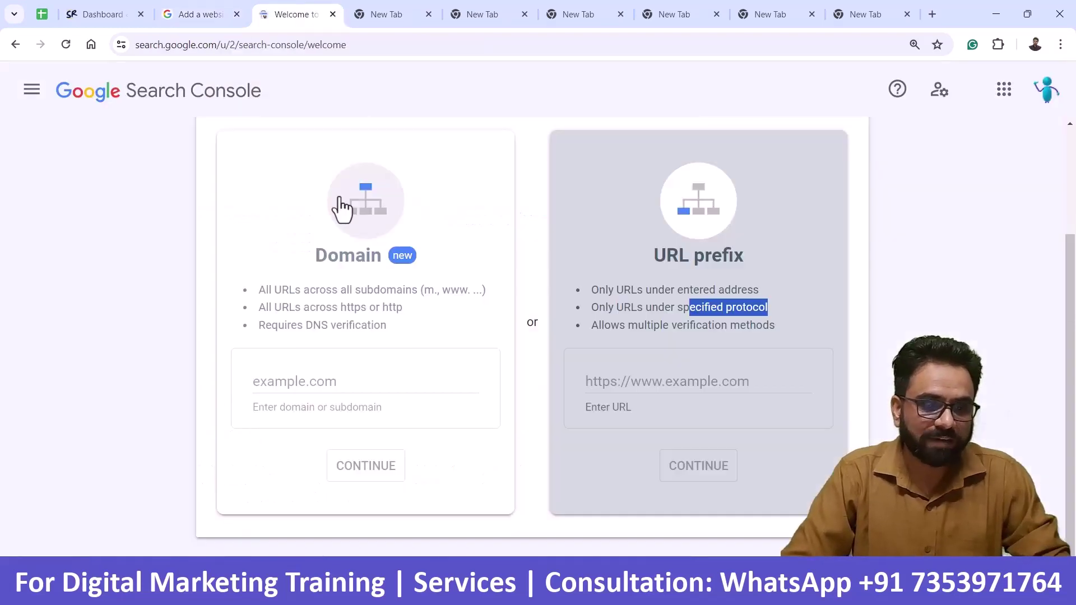
left_click(889, 326)
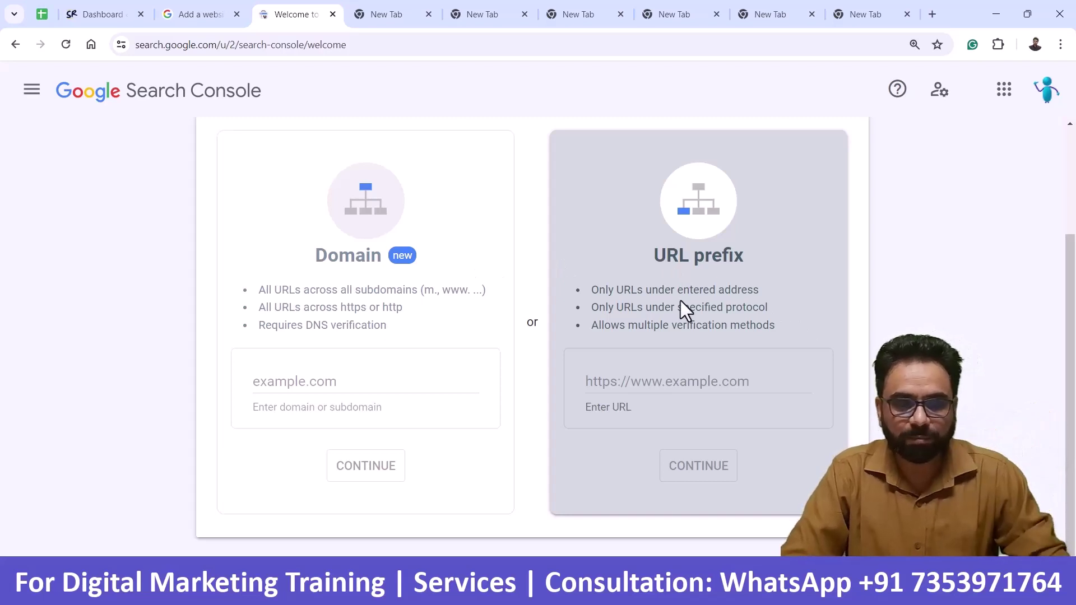
left_click_drag(654, 252, 741, 251)
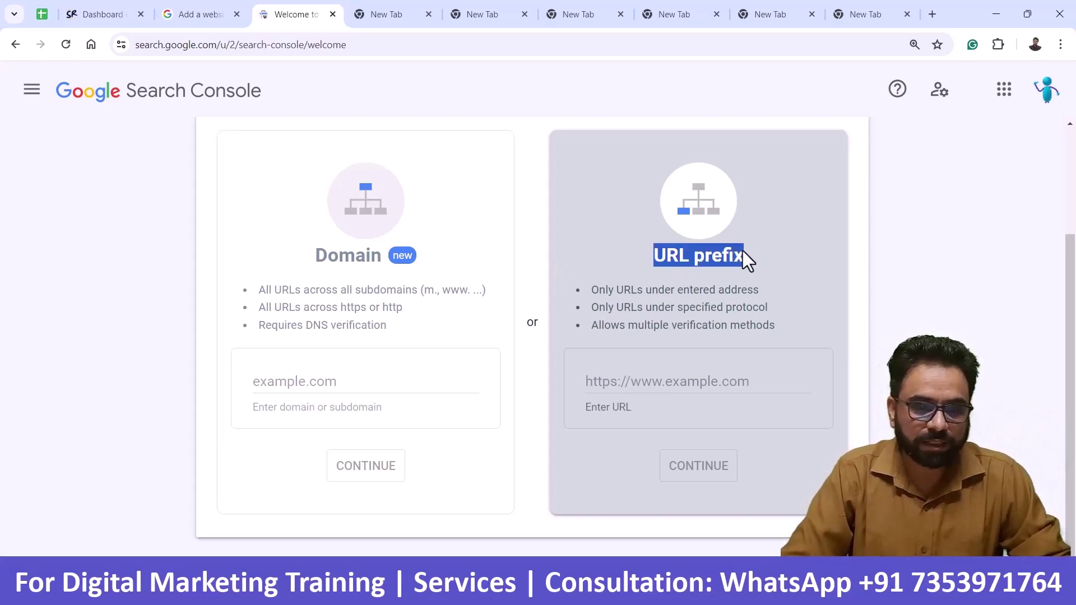
left_click(126, 14)
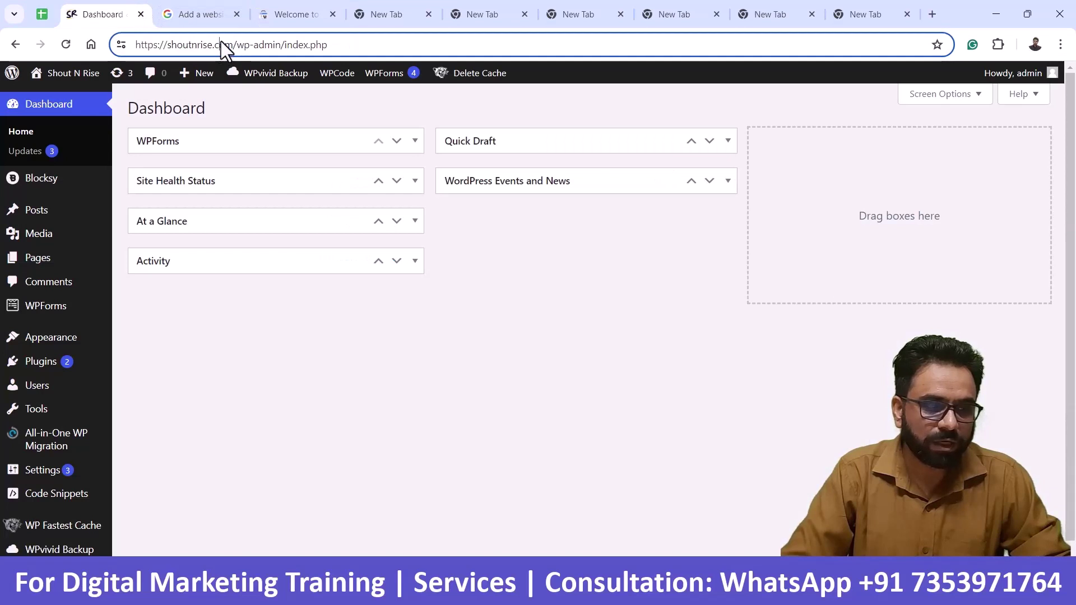
left_click(240, 47)
left_click(244, 49)
left_click_drag(240, 45, 70, 44)
key("ctrl+c")
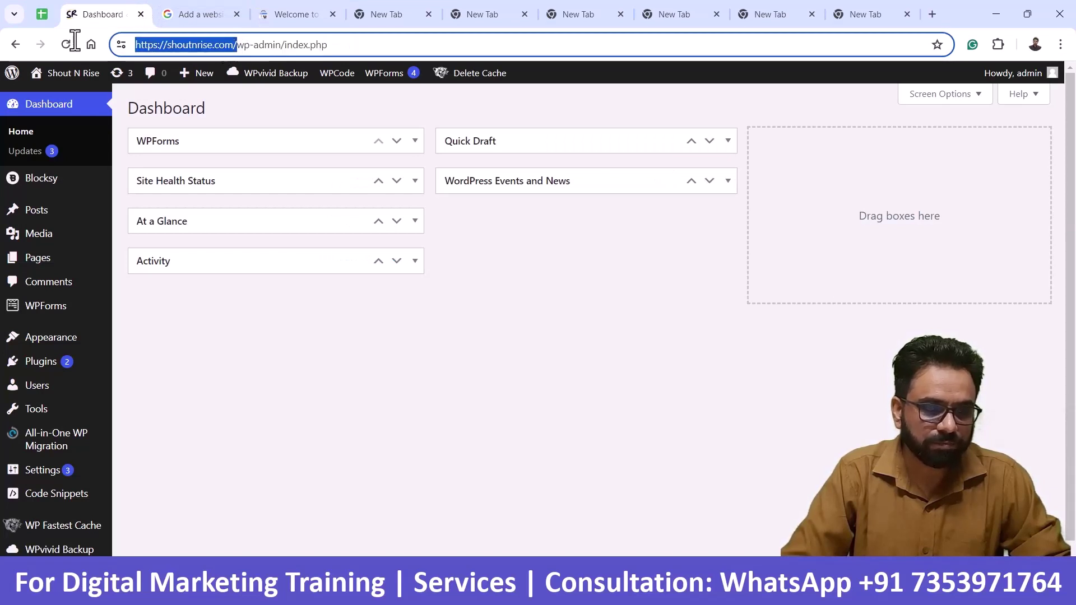
left_click(332, 8)
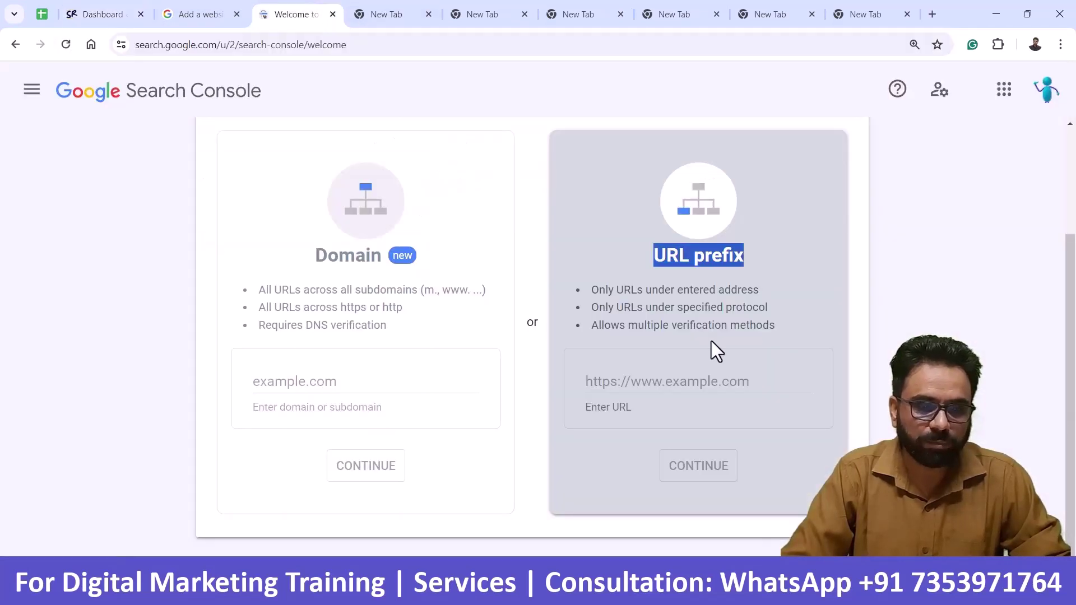
left_click(718, 387)
key("ctrl+v")
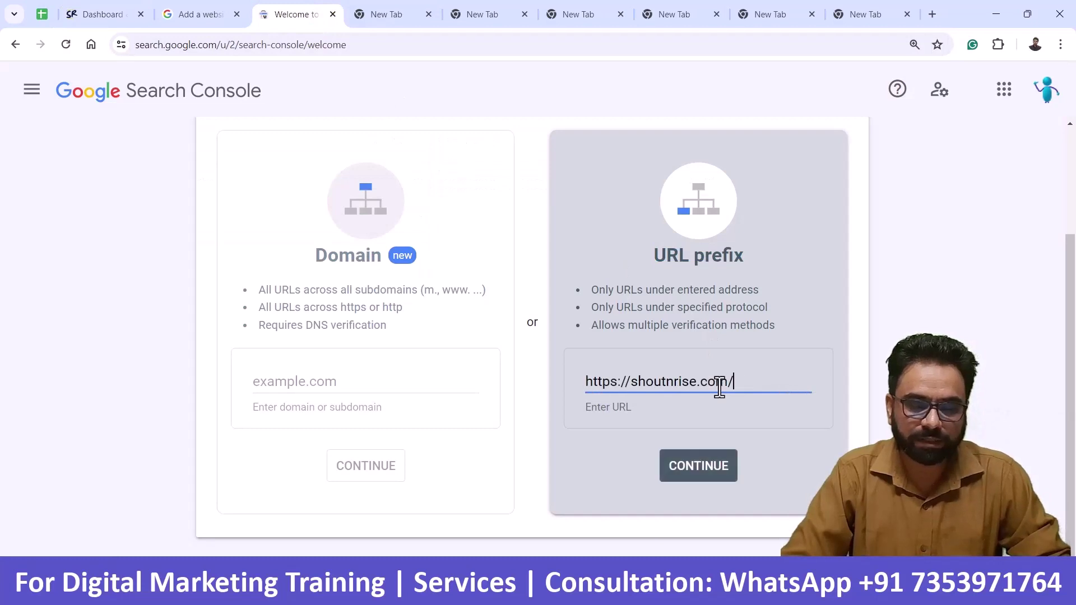
left_click(720, 464)
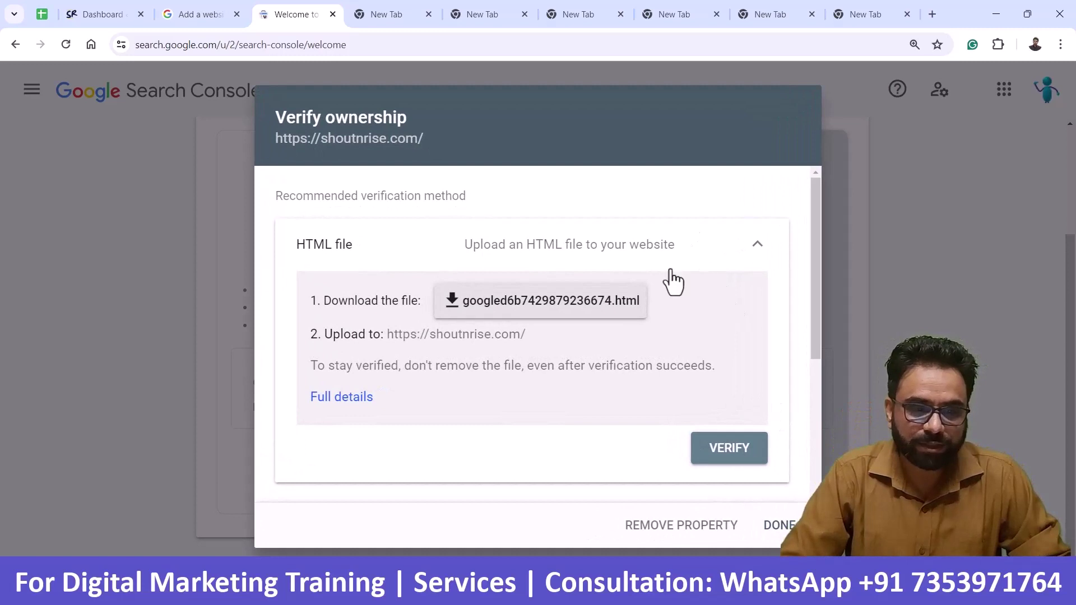
- Look over the available ownership verification methods and the instructions for the HTML file method
left_click(757, 255)
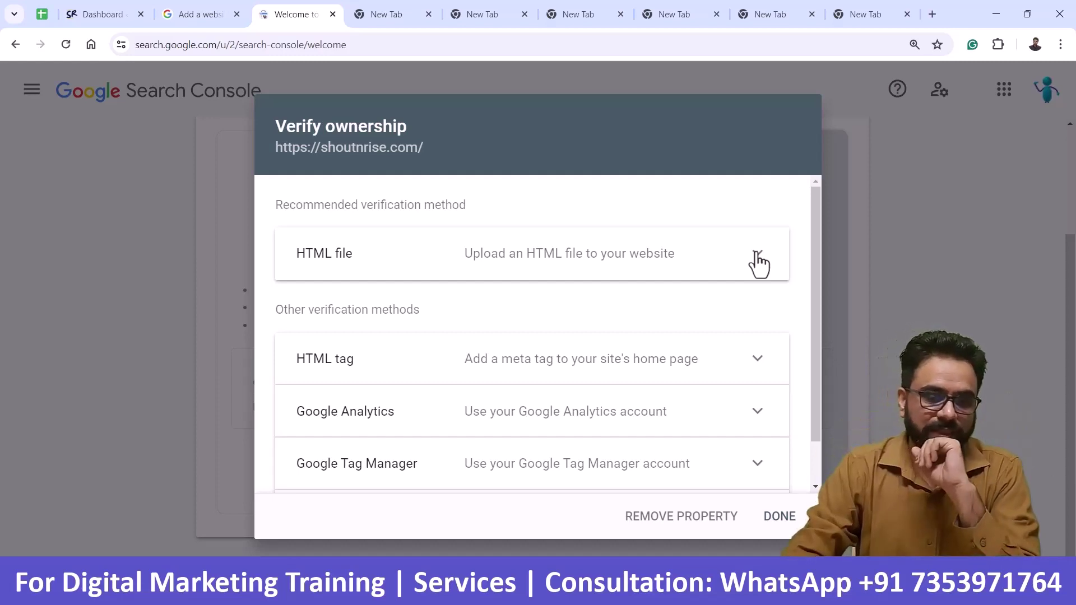
scroll(744, 322, "down", 1)
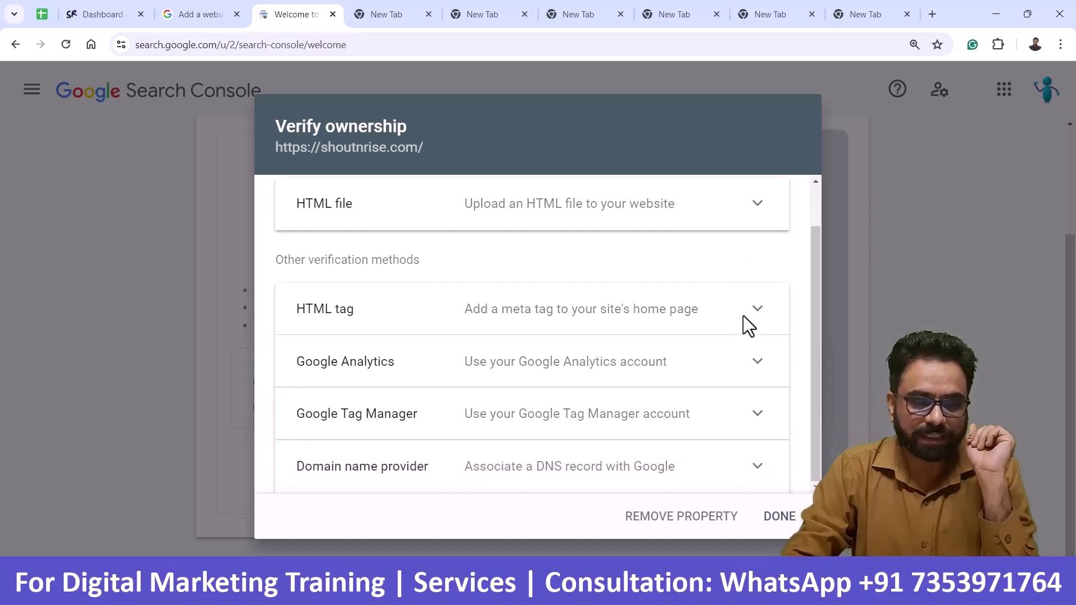
scroll(316, 285, "up", 1)
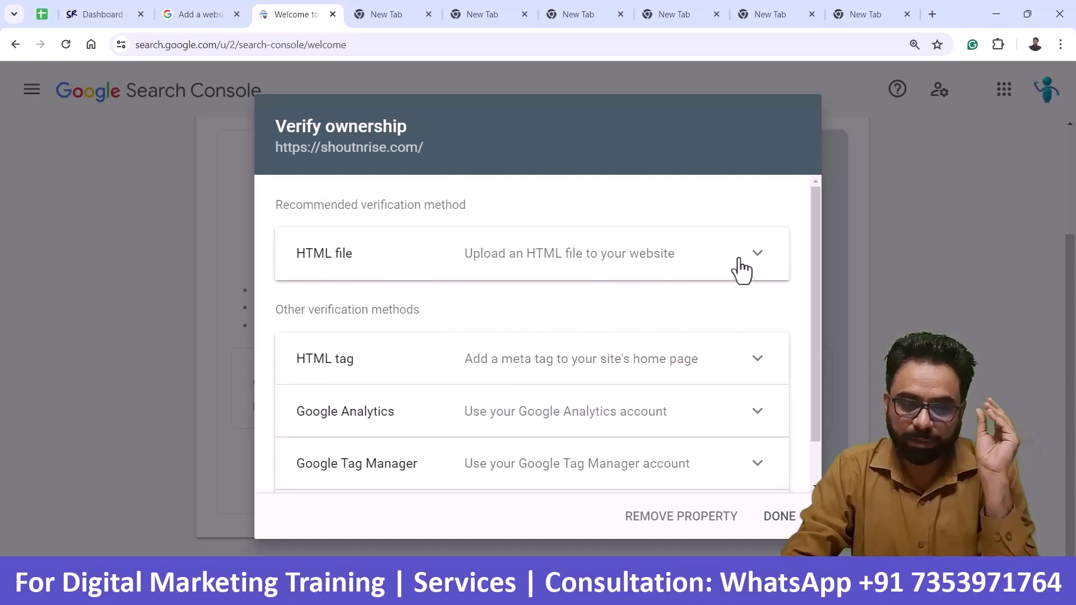
left_click(757, 255)
scroll(744, 294, "down", 1)
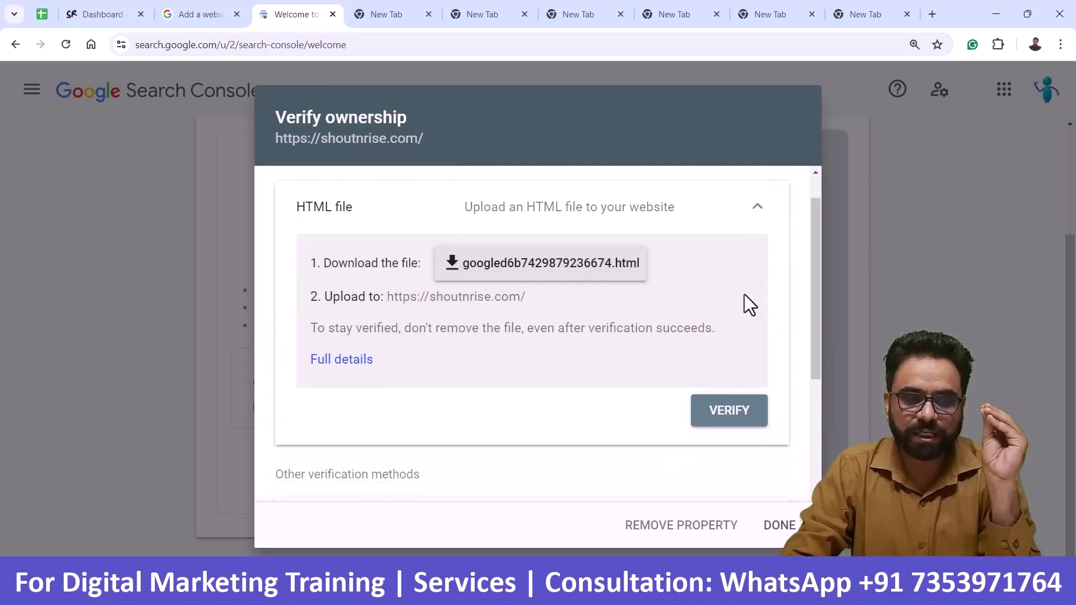
scroll(744, 294, "up", 1)
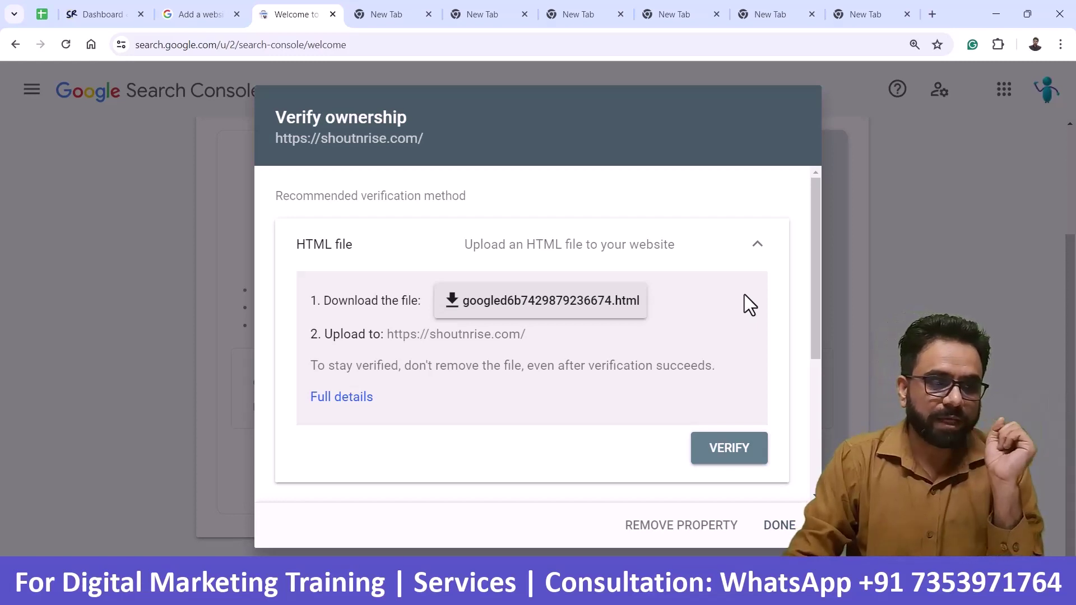
- Check the site's root address on the WordPress dashboard and return to the ownership verification dialog
left_click(106, 14)
mouse_move(134, 45)
left_mouse_down()
mouse_move(235, 45)
mouse_move(120, 45)
left_mouse_up()
left_click(229, 45)
mouse_move(233, 74)
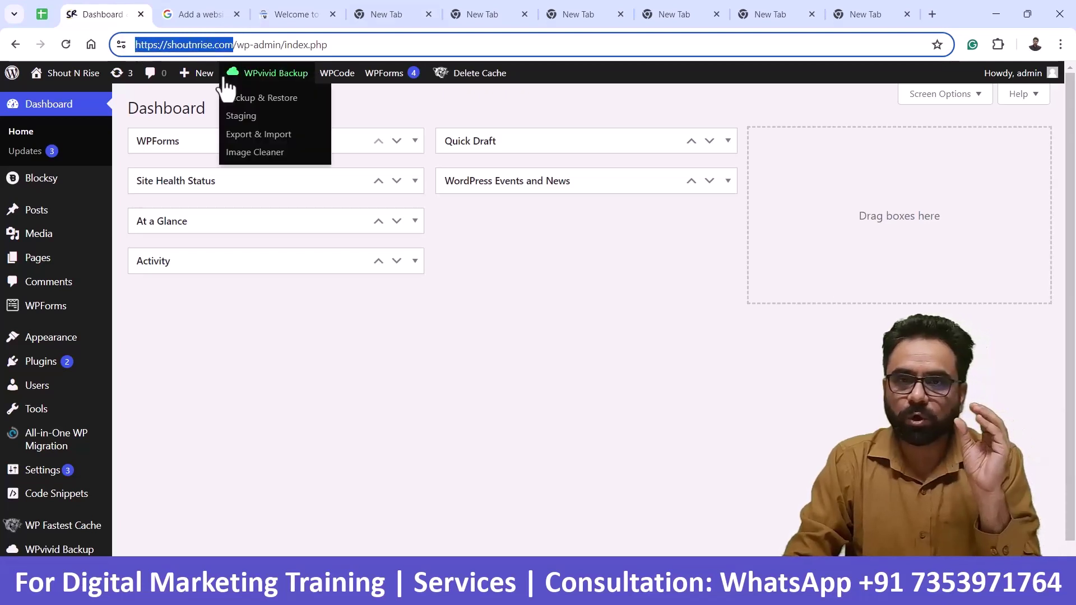
left_click(307, 11)
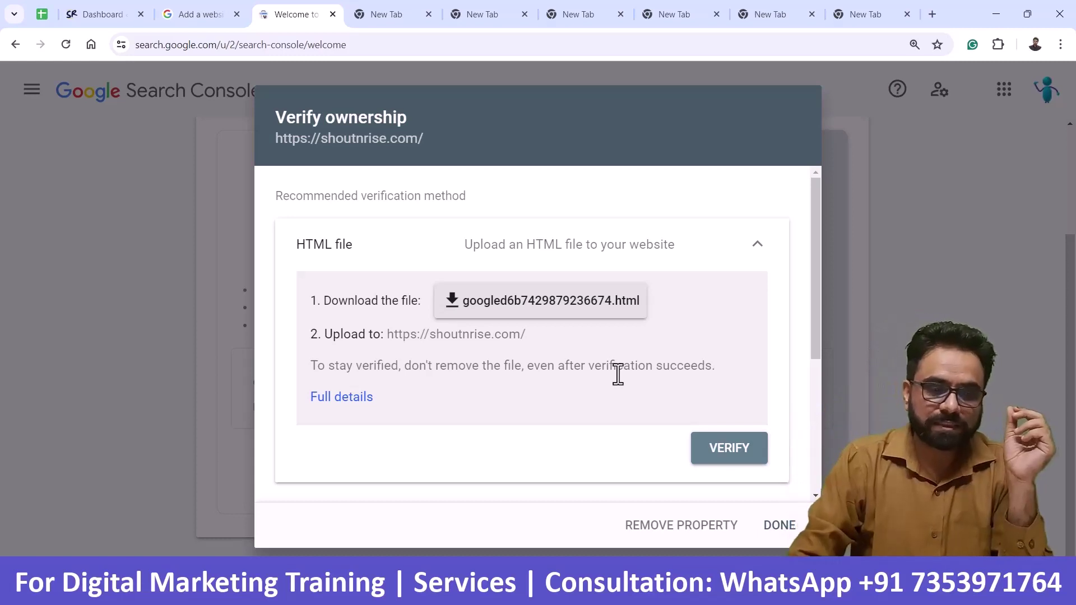
- Review the HTML file method's download and upload instructions again, and collapse its details
left_click(754, 248)
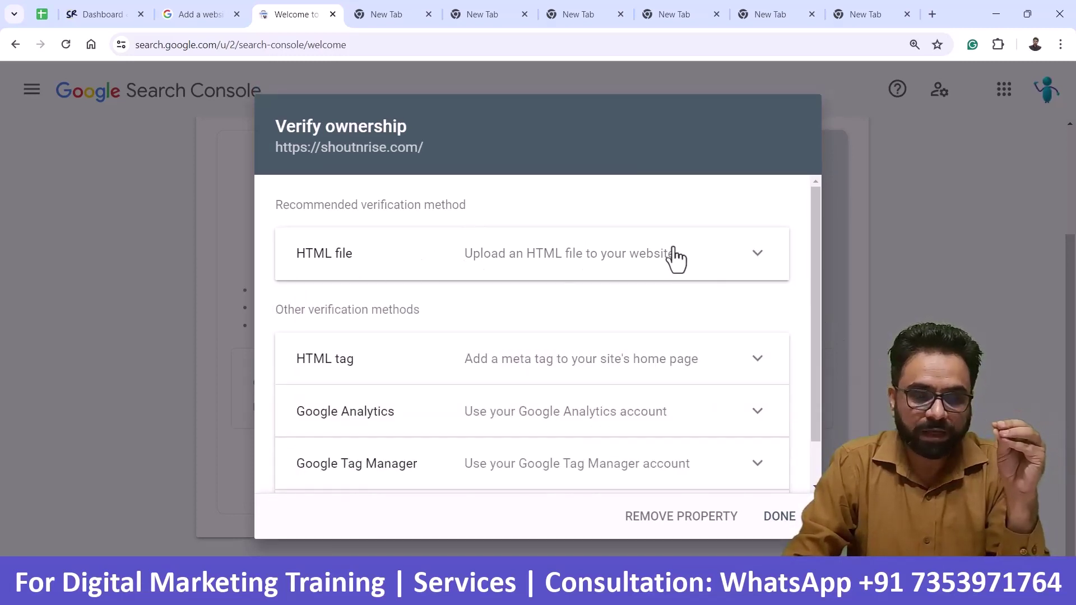
left_click(755, 253)
scroll(549, 246, "down", 2)
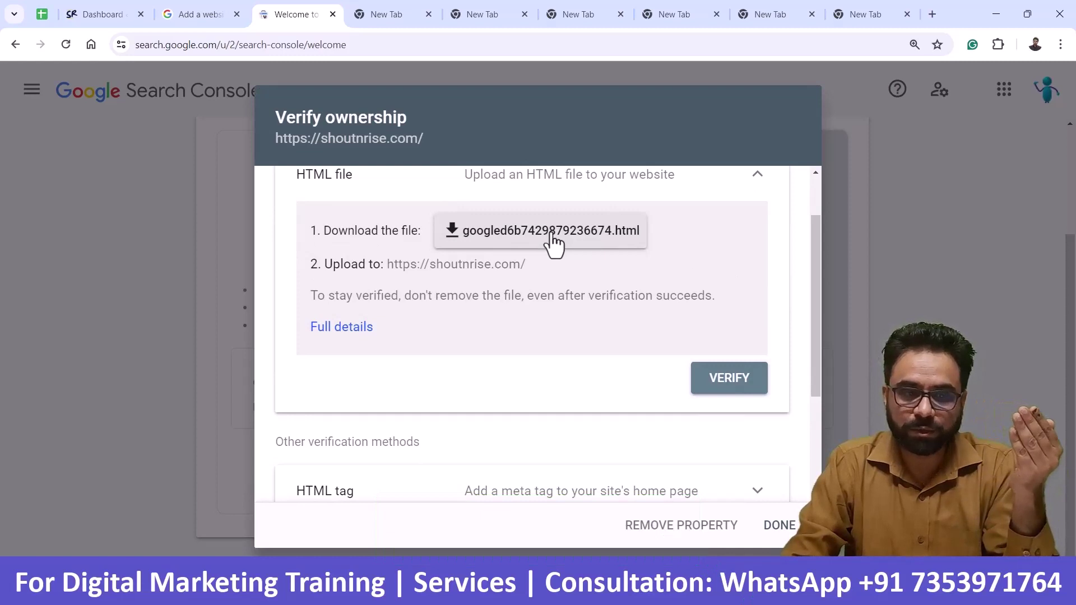
scroll(613, 262, "up", 1)
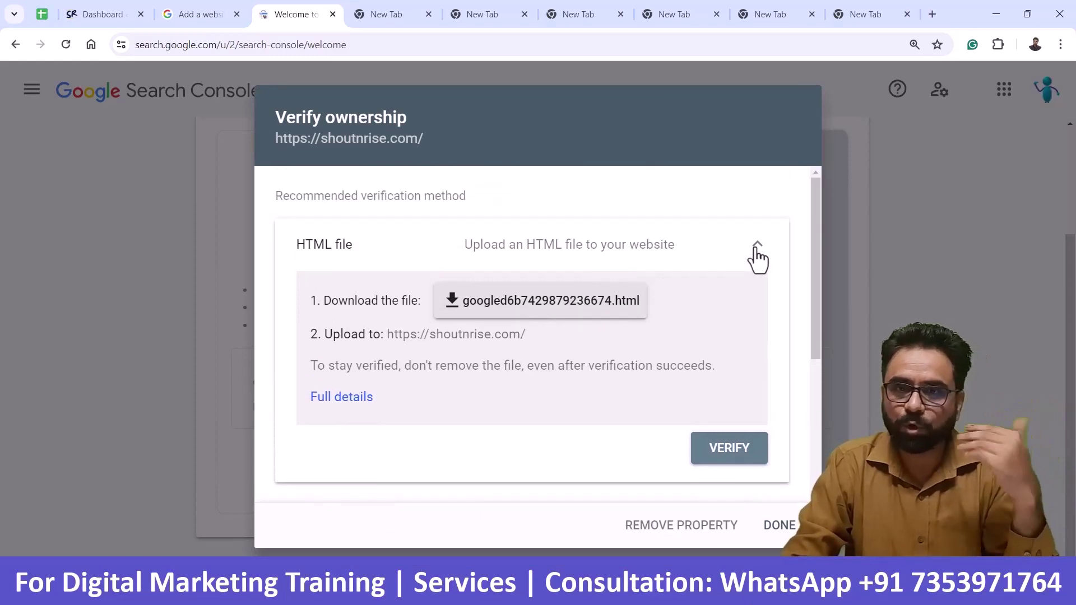
left_click(756, 251)
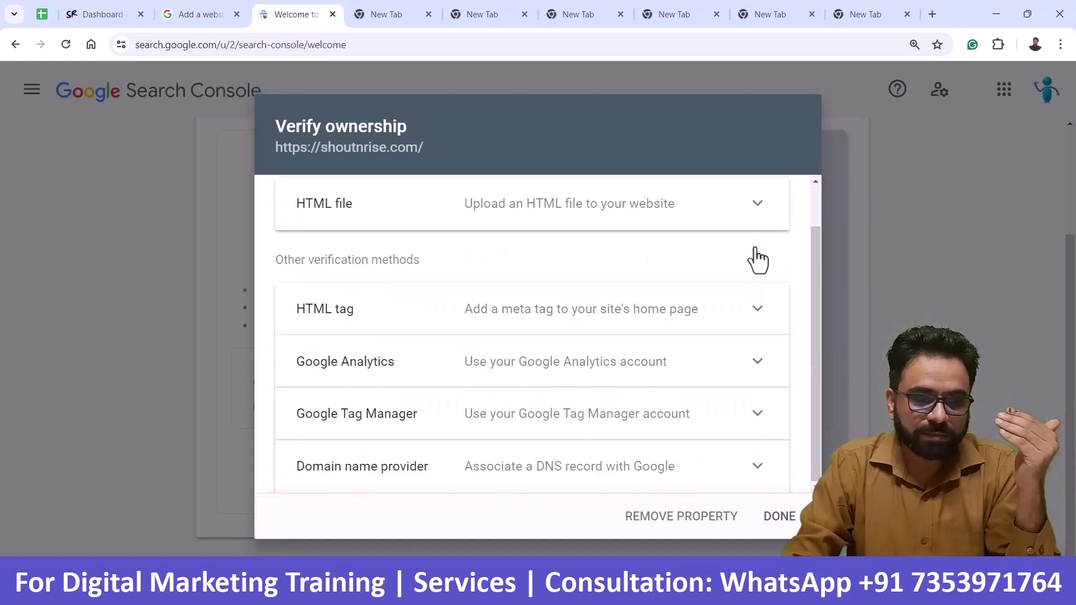
- Examine the HTML tag method's instructions and its meta tag for the site's home page, and collapse the section
left_click(756, 310)
scroll(584, 308, "down", 3)
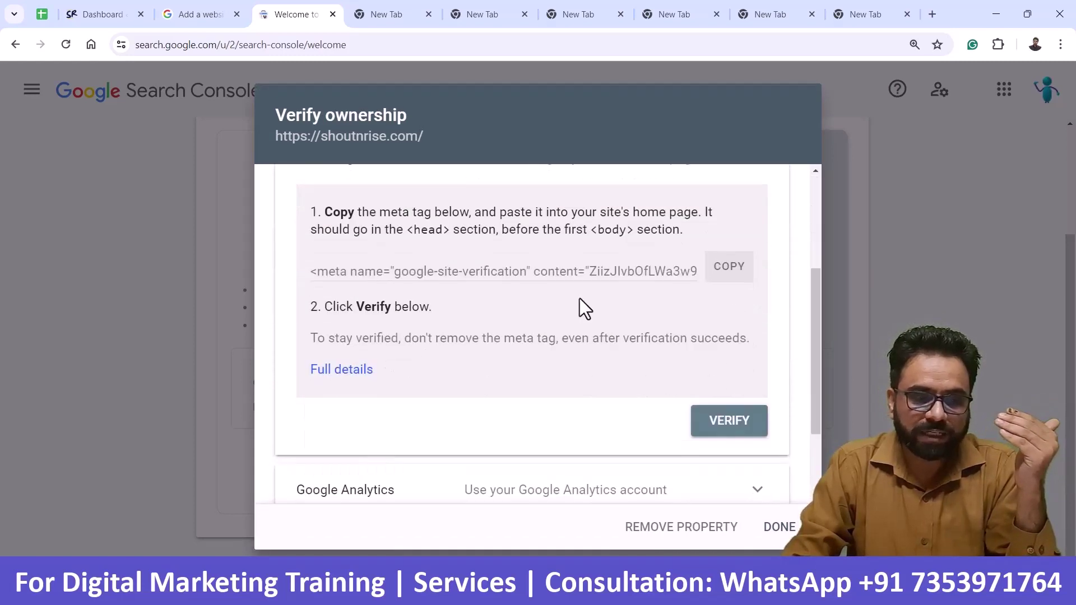
scroll(536, 300, "up", 1)
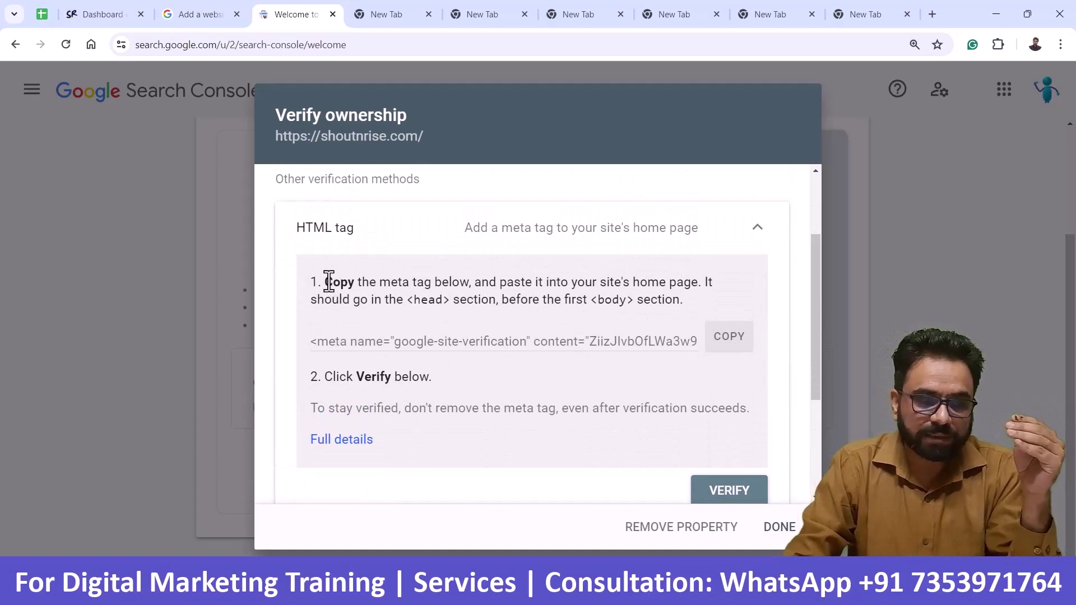
left_click_drag(312, 341, 712, 360)
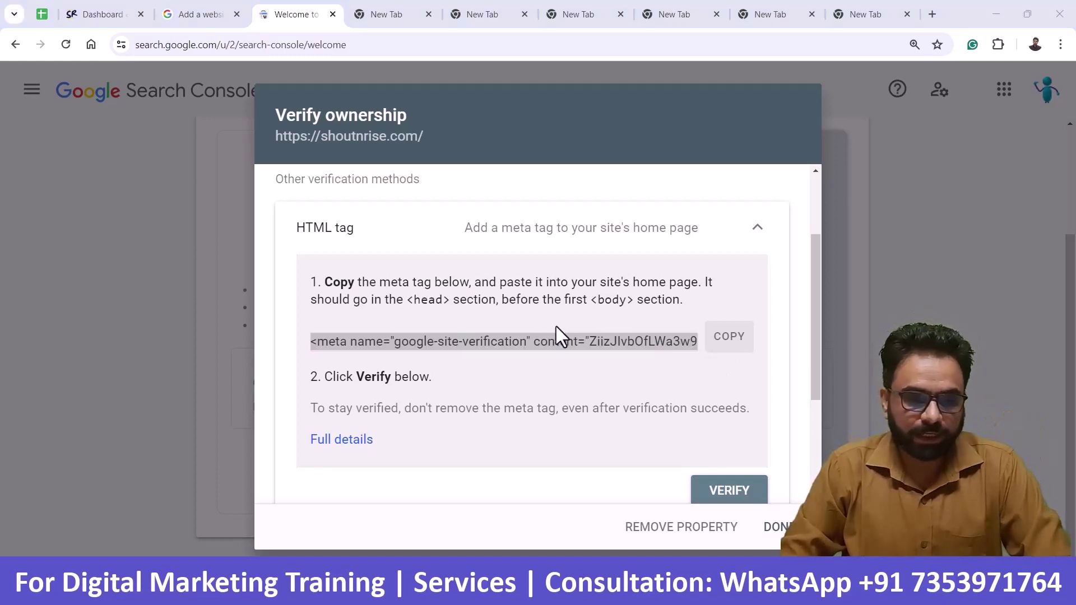
left_click(757, 235)
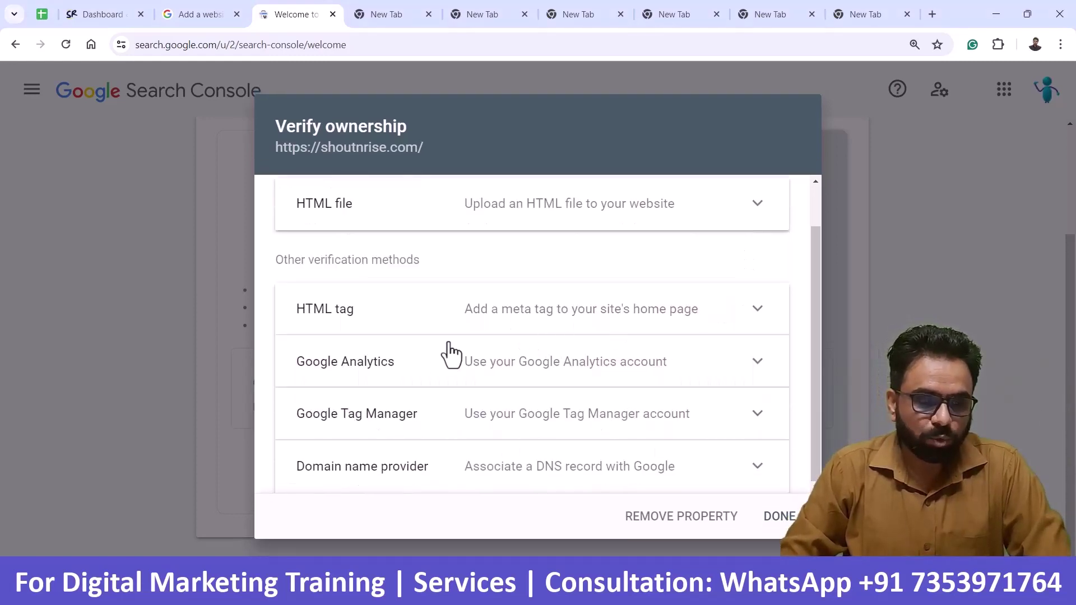
- Read the Google Analytics verification requirements and collapse that method
left_click(754, 365)
scroll(710, 334, "down", 2)
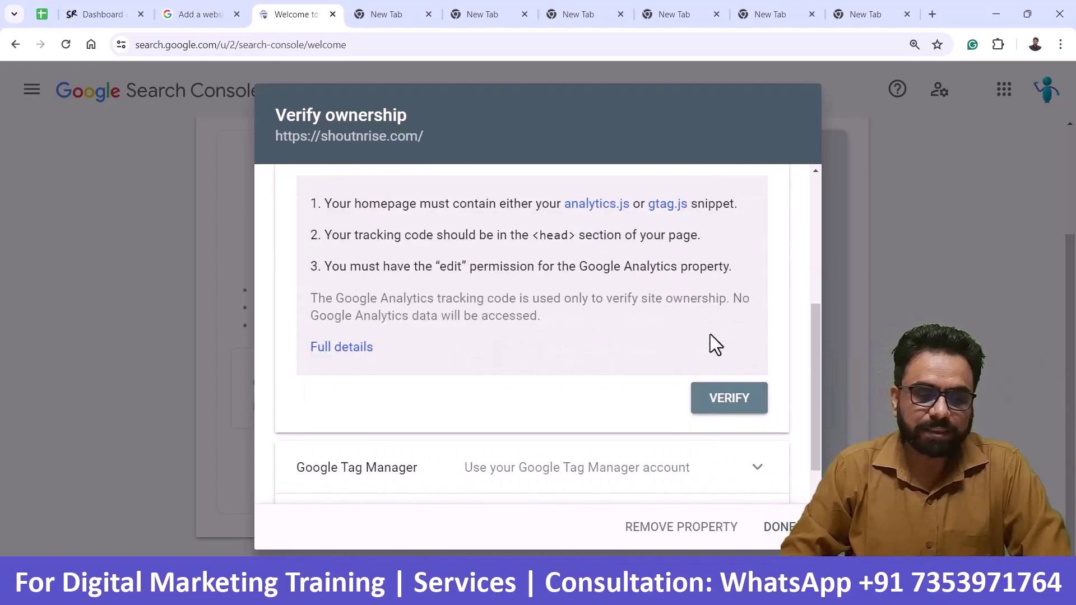
scroll(711, 334, "up", 1)
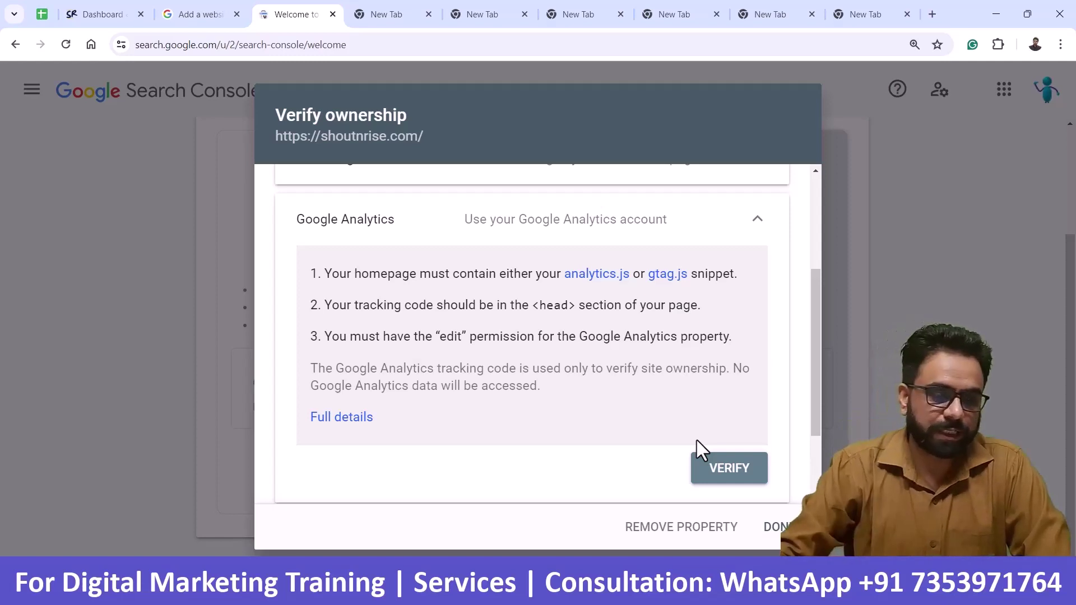
left_click(764, 226)
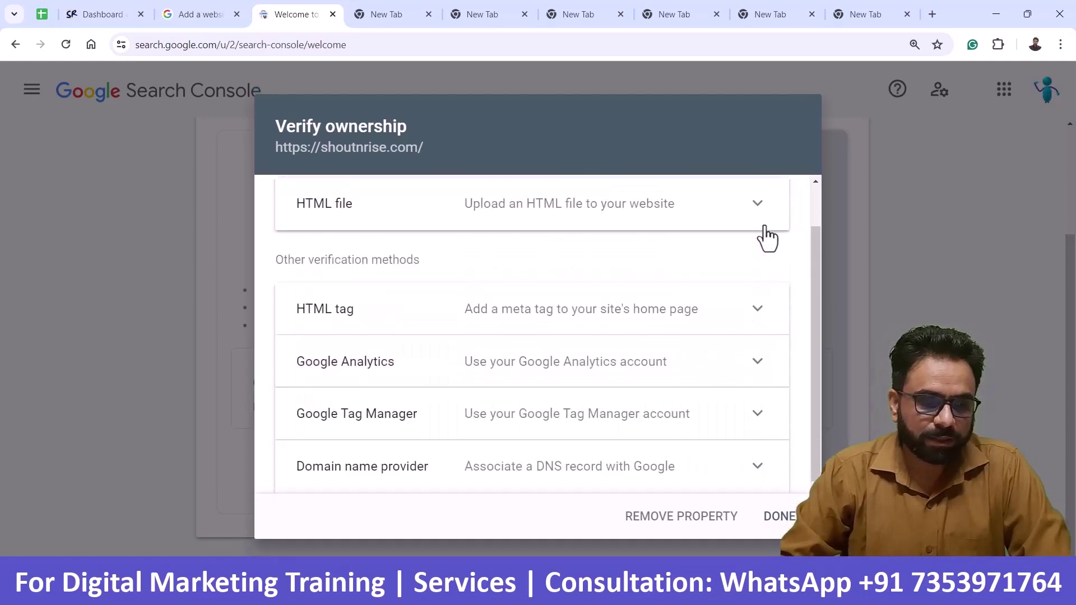
- Read the Google Tag Manager verification requirements and collapse that method
left_click(755, 419)
scroll(734, 357, "down", 2)
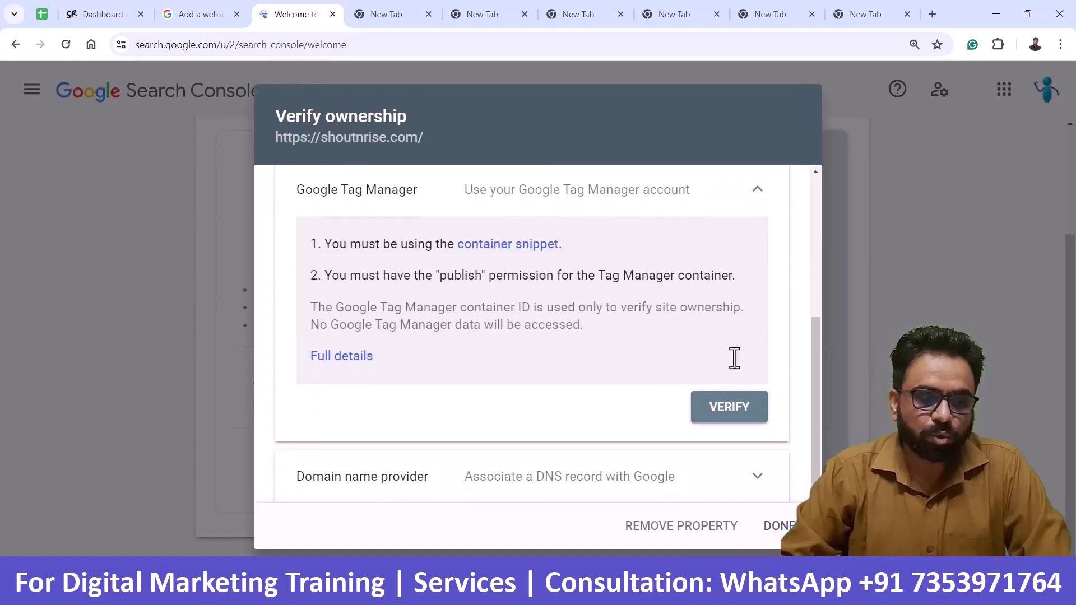
scroll(734, 357, "up", 2)
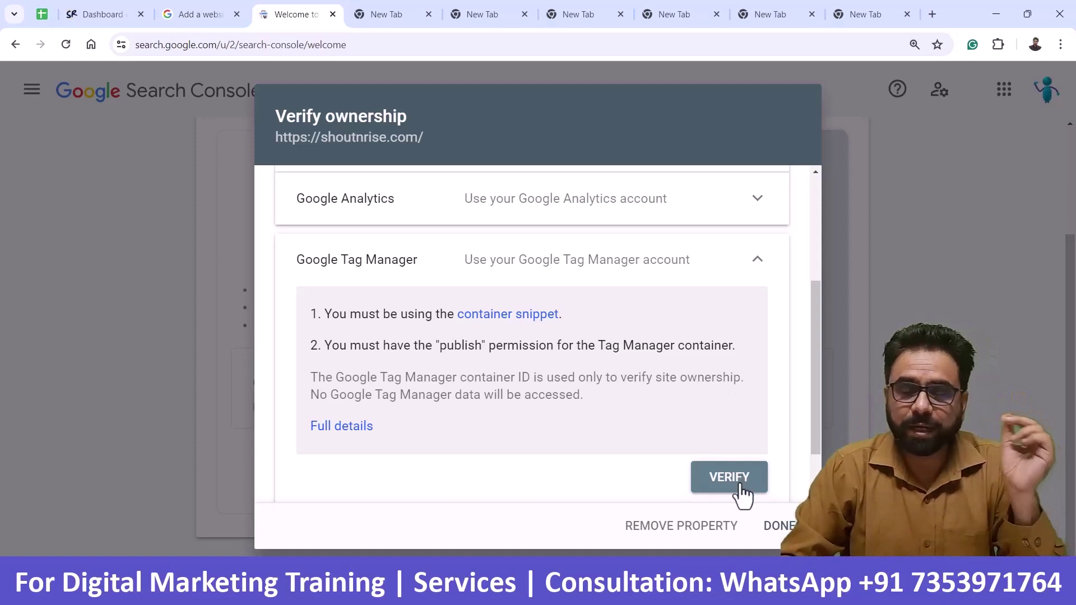
left_click(754, 261)
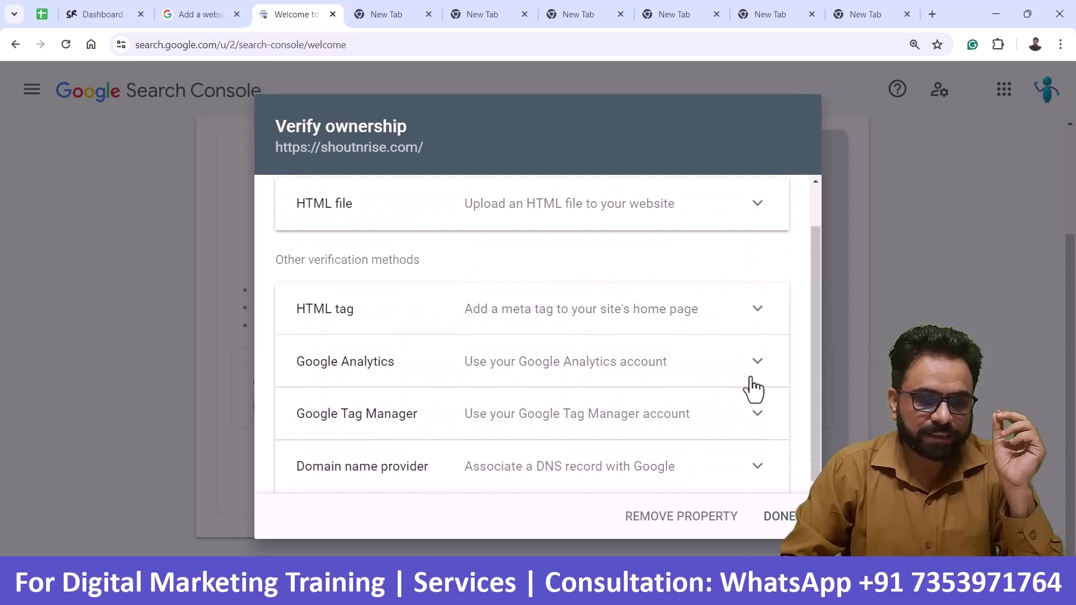
- Read the domain name provider method's DNS record instructions, collapse it, and look over the method list
left_click(765, 476)
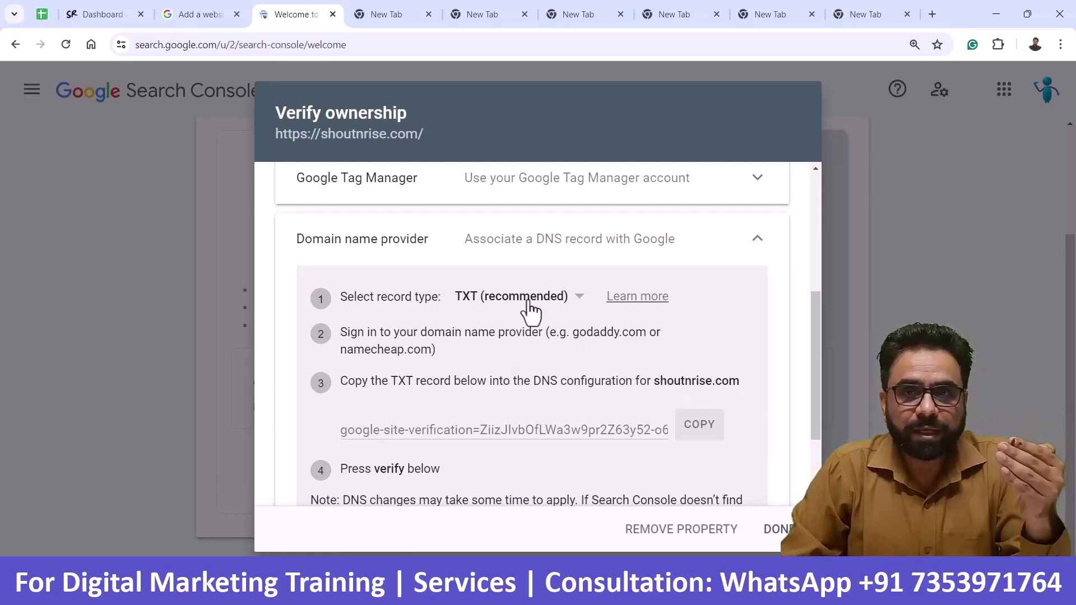
left_click(757, 247)
scroll(726, 329, "up", 1)
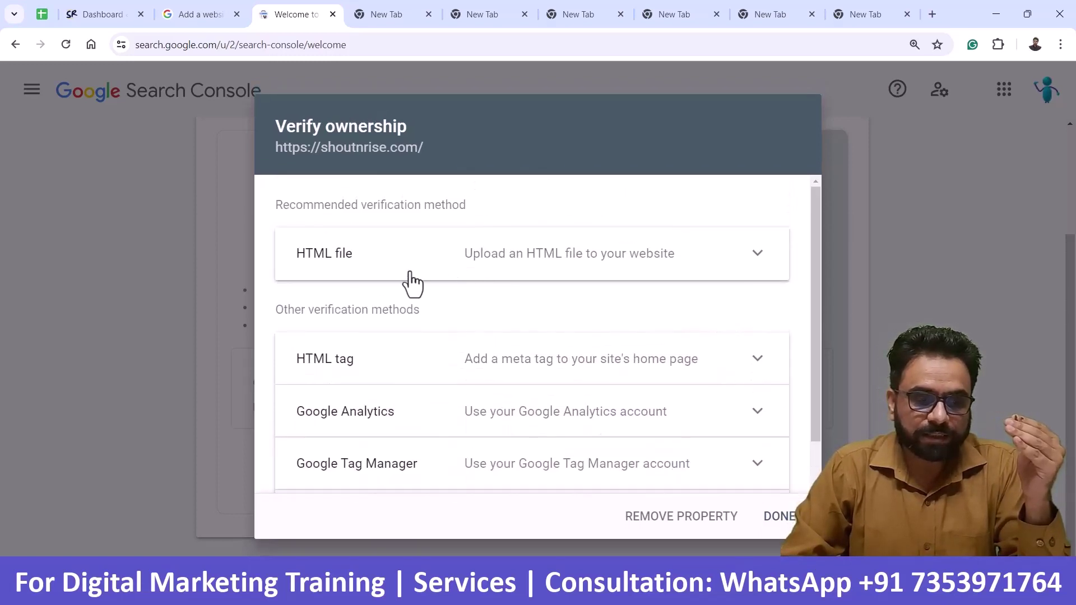
scroll(437, 356, "down", 1)
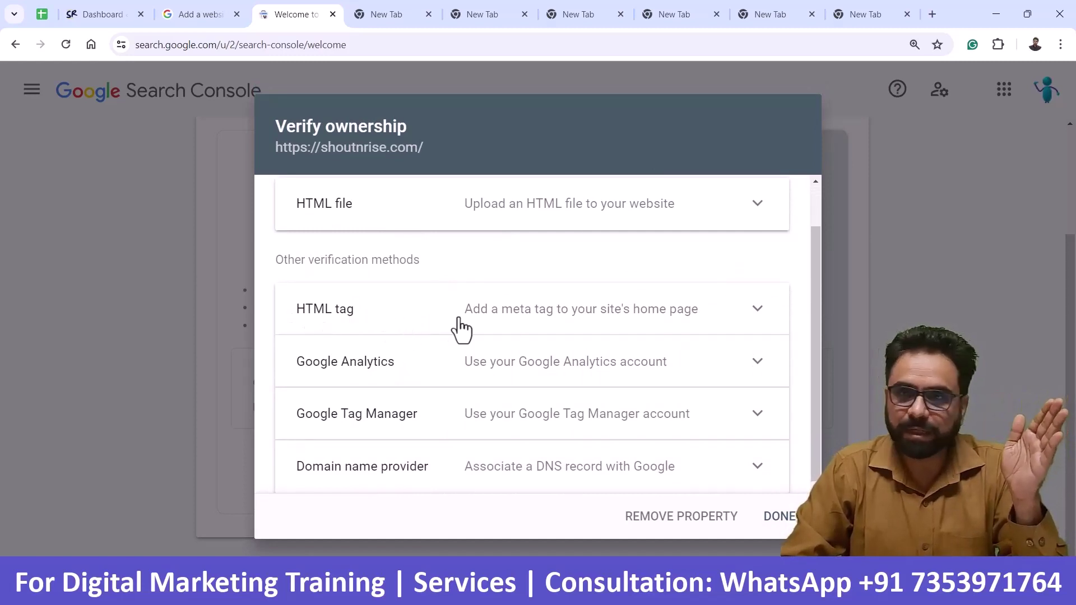
- Expand the HTML tag verification method and copy its meta tag to the clipboard
left_click(758, 323)
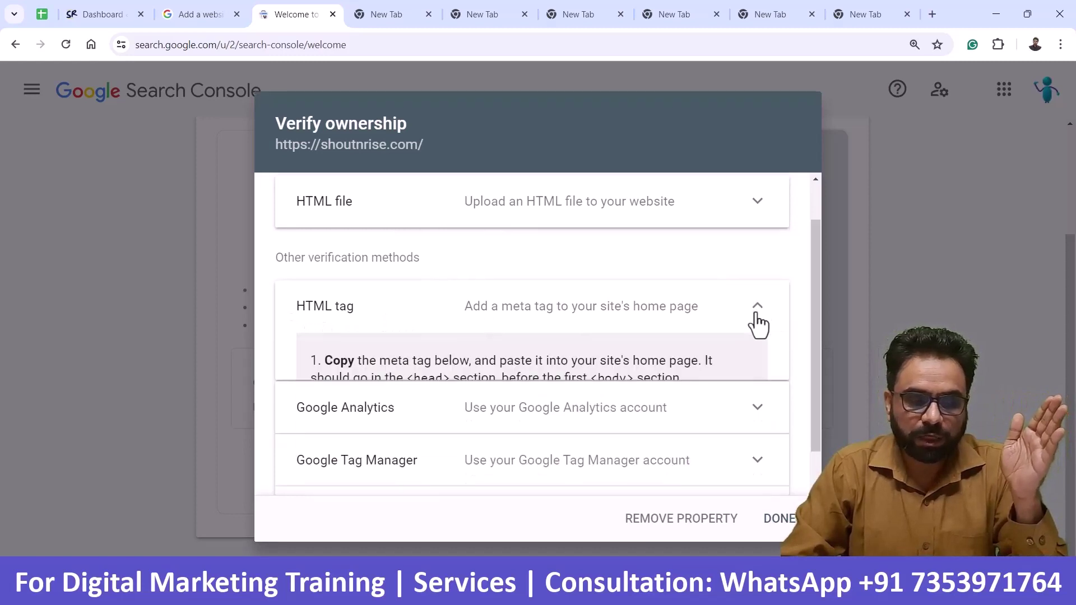
left_click(498, 336)
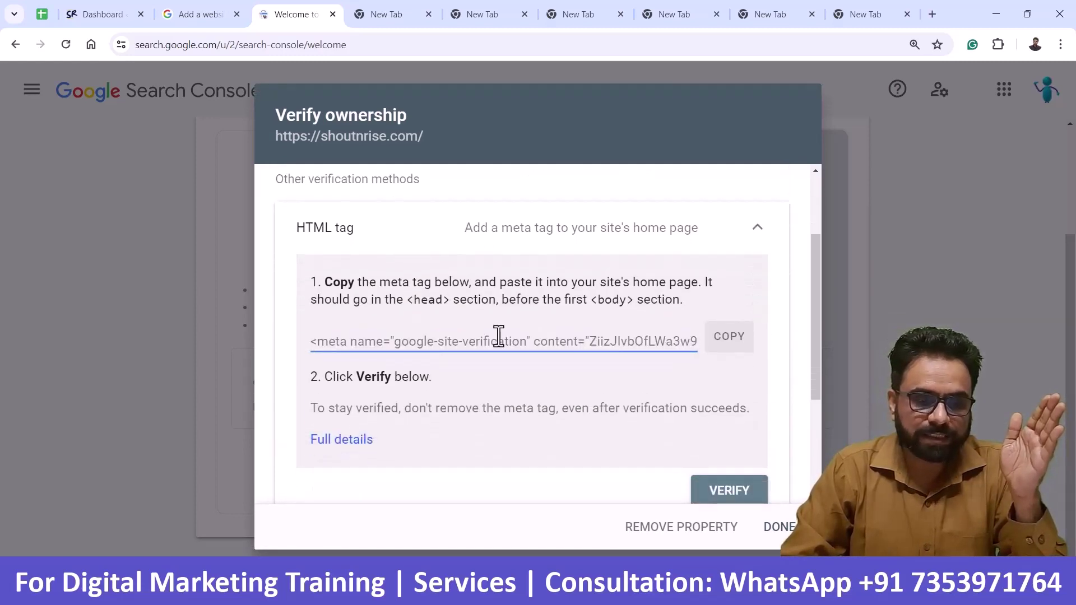
left_click(733, 353)
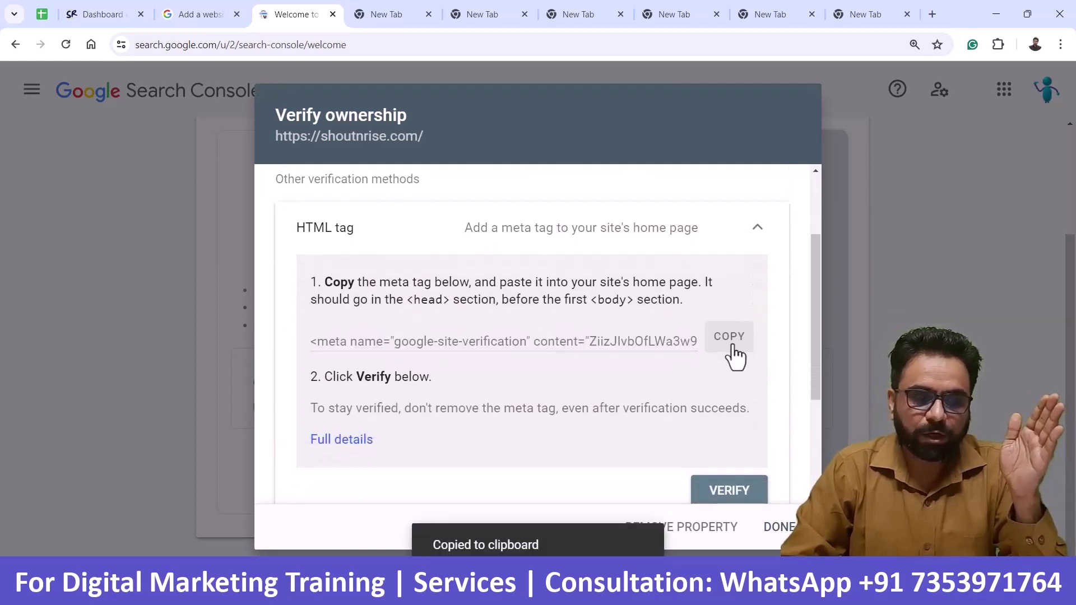
- Switch to the site's WordPress dashboard and open the Blocksy theme's header.php in the Theme File Editor
left_click(99, 16)
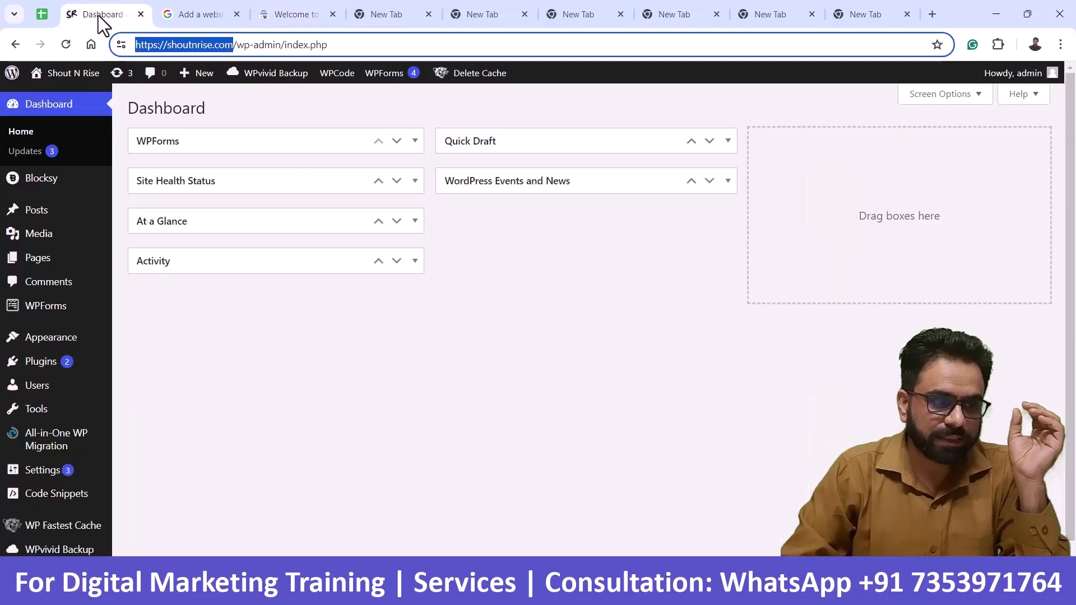
scroll(122, 233, "down", 1)
mouse_move(86, 319)
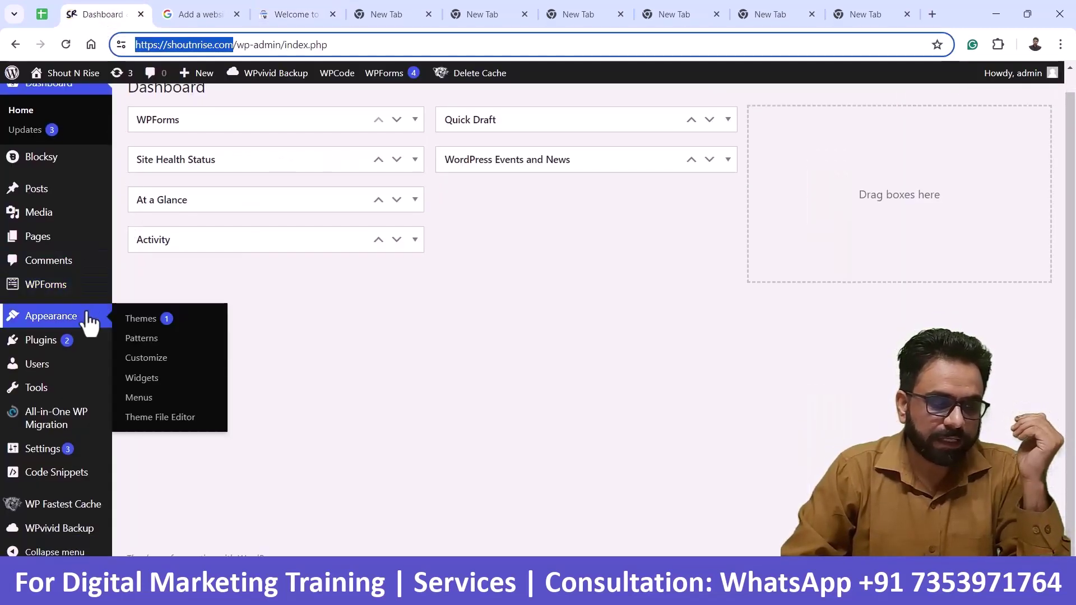
left_click(178, 417)
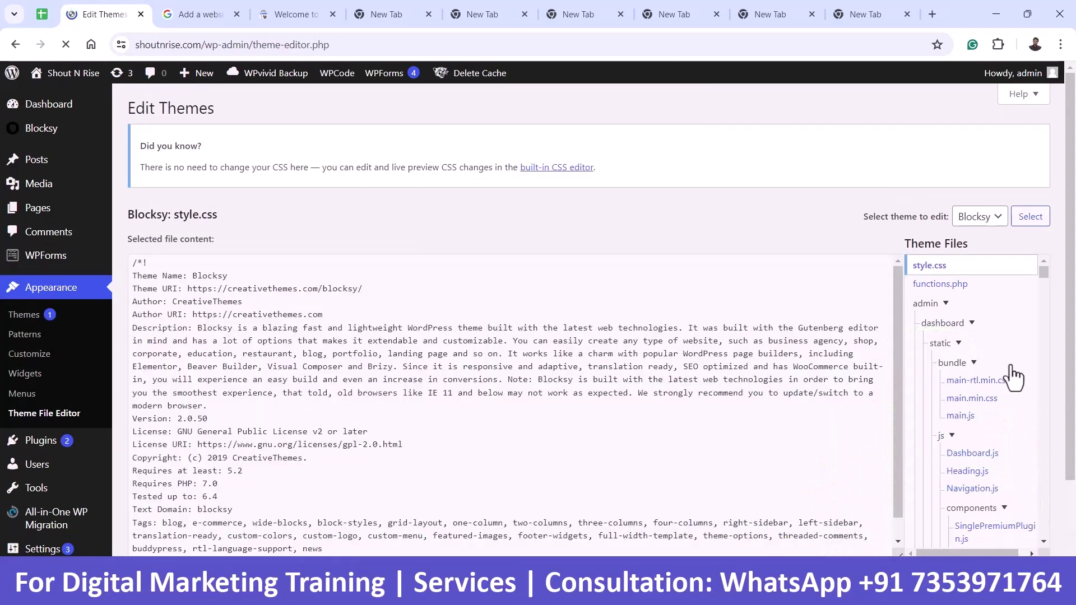
scroll(1013, 377, "down", 6)
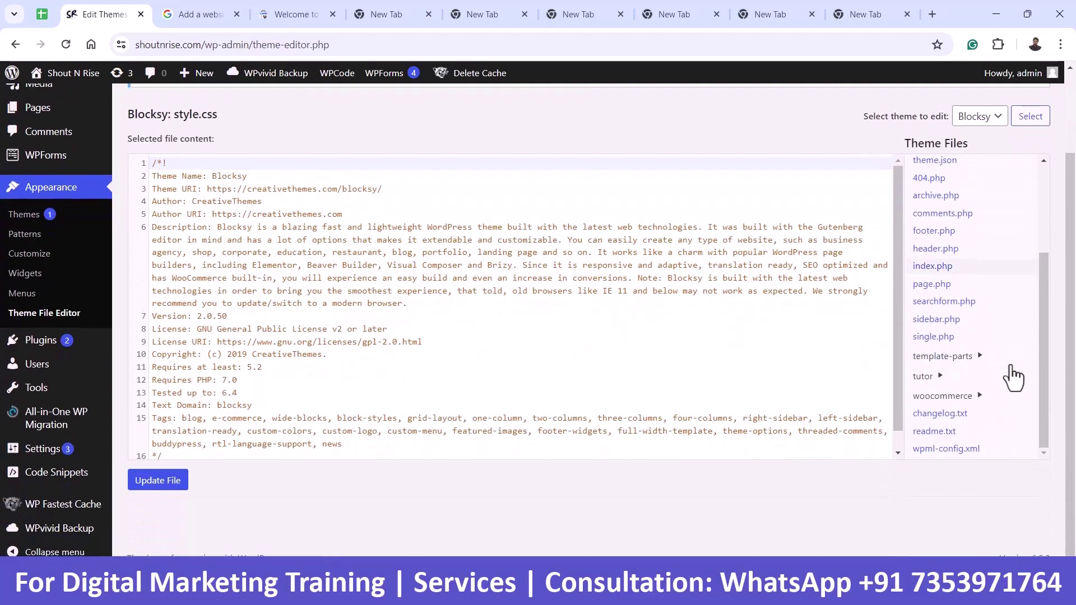
left_click(945, 250)
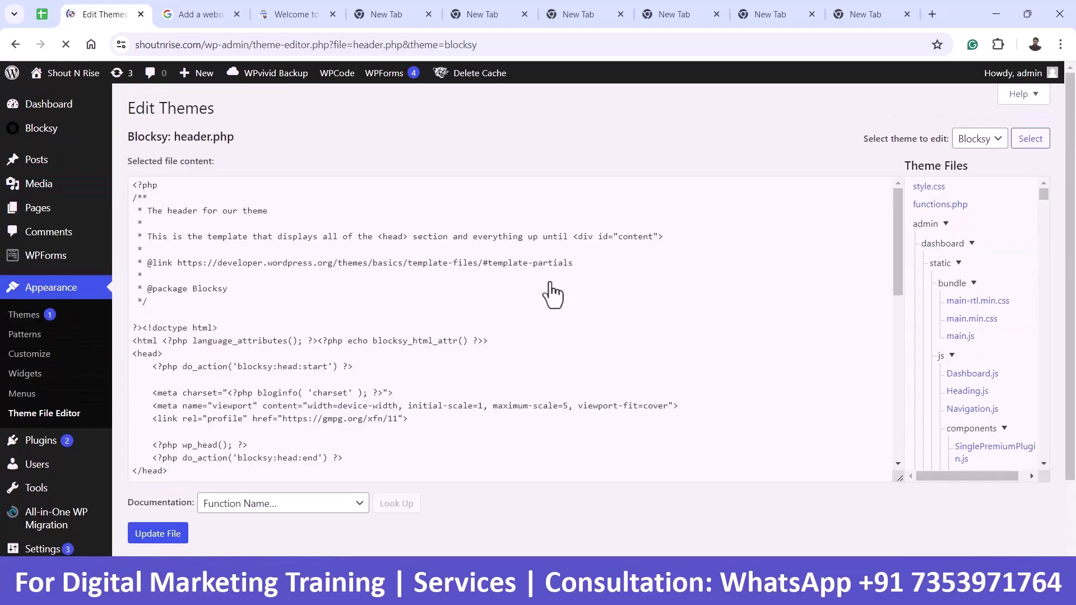
- Paste the google-site-verification meta tag on a new line directly after the opening <head> tag in header.php, and update the file
scroll(405, 290, "down", 2)
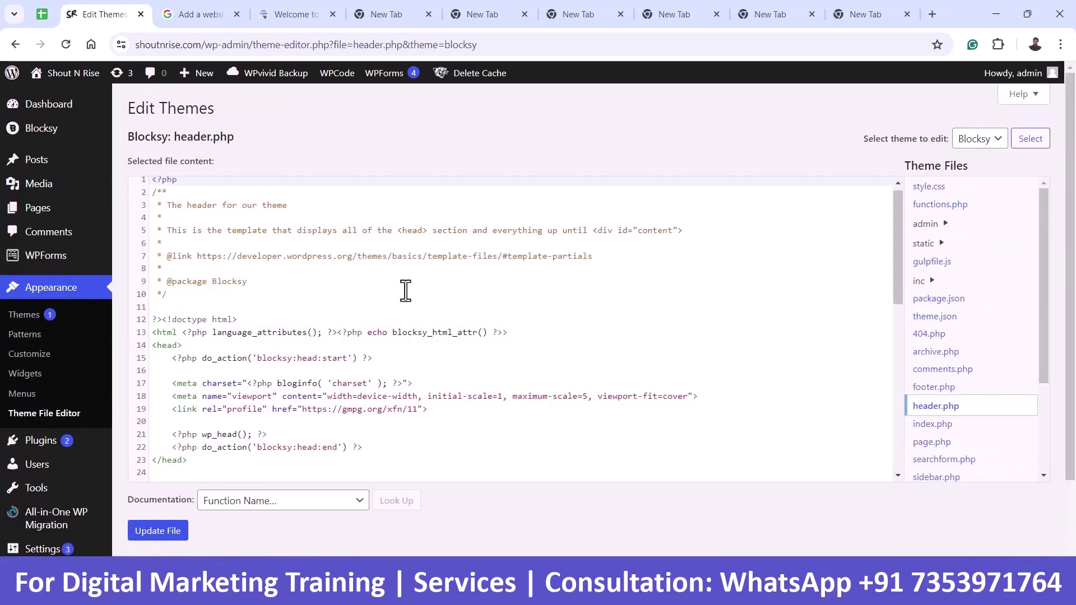
scroll(240, 308, "down", 2)
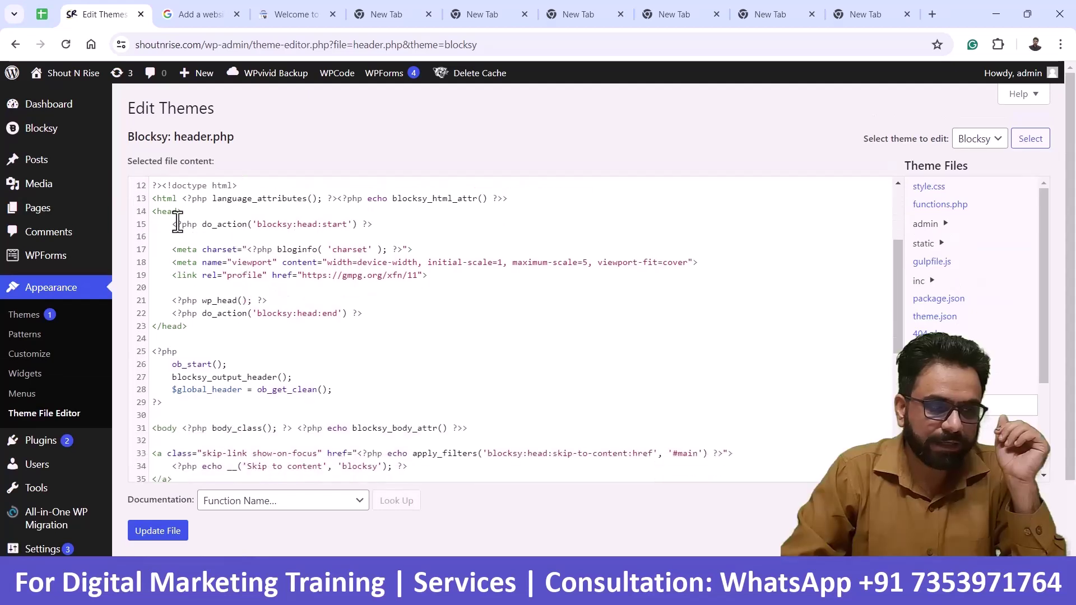
left_click(195, 211)
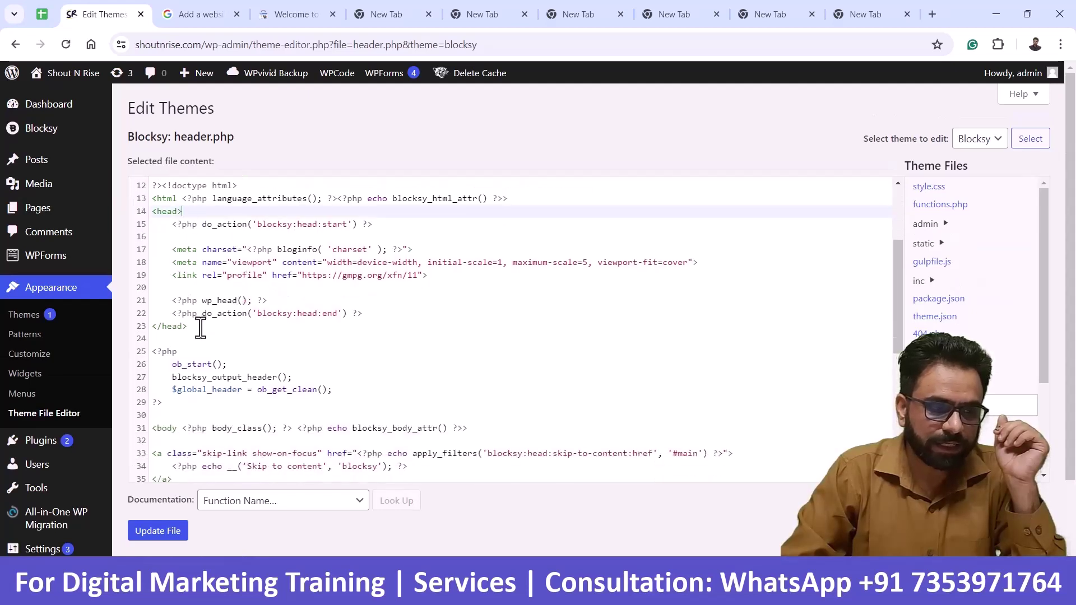
left_click_drag(188, 326, 154, 213)
left_click(154, 213)
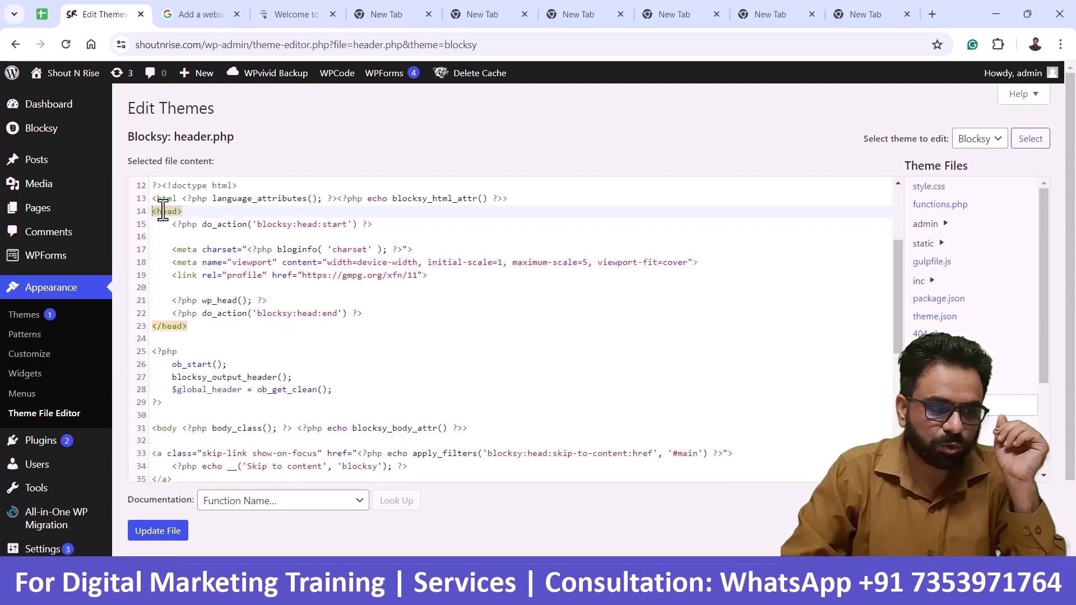
left_click(154, 325)
left_click(215, 214)
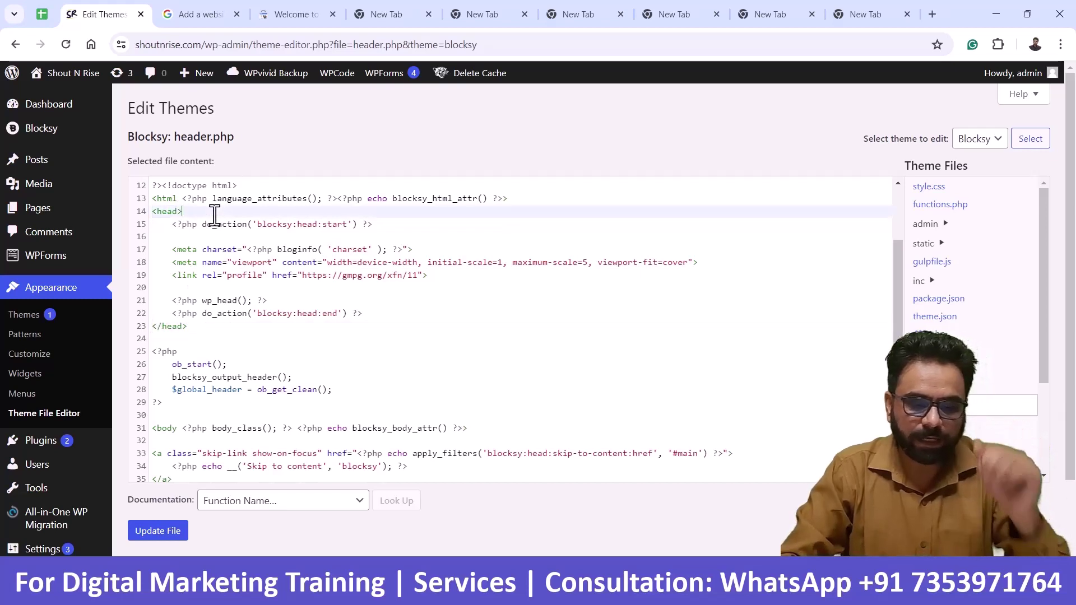
key("Return")
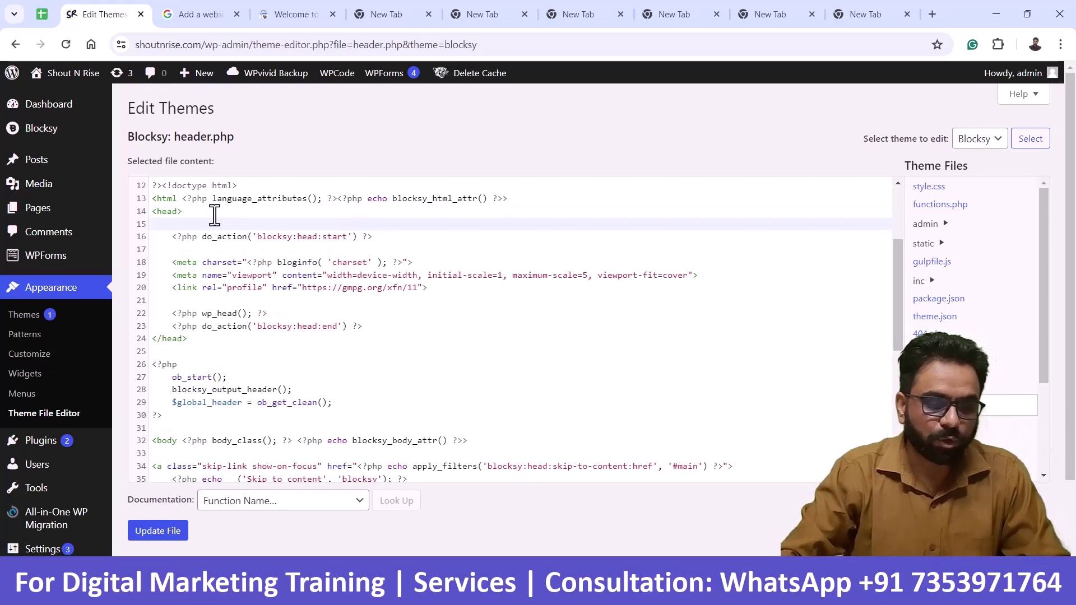
type("<meta name=\"google-site-verification\" content=\"ZiizJIvbOfLWa3w9pr2Z63y52-o6PPUauio_NaeRp6Y\" />")
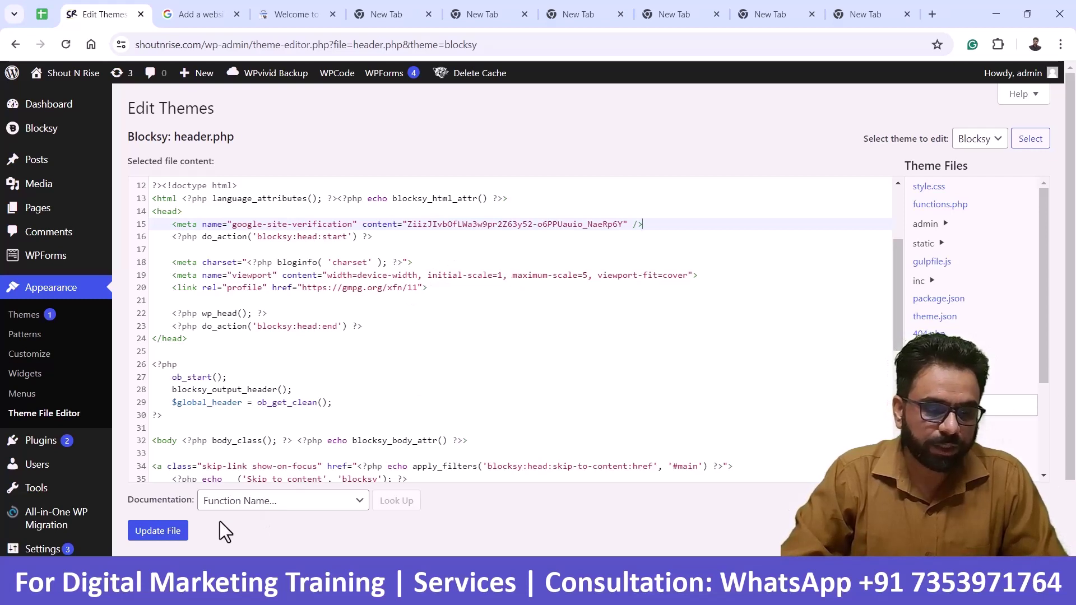
left_click(163, 532)
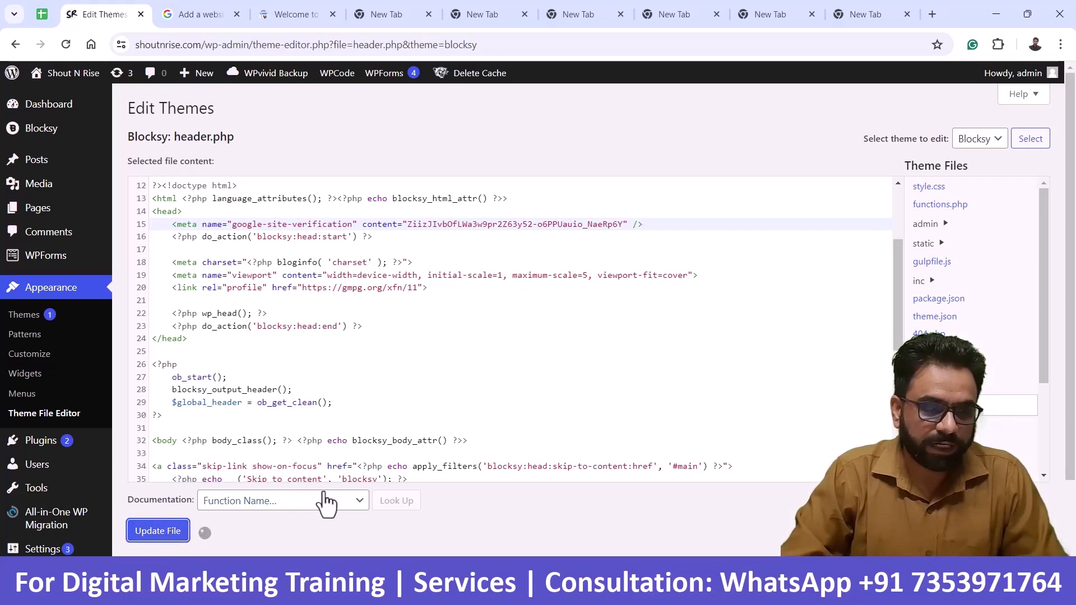
- Switch back to Google Search Console, verify ownership with the HTML tag method, and go to the property
left_click(288, 7)
scroll(601, 357, "down", 2)
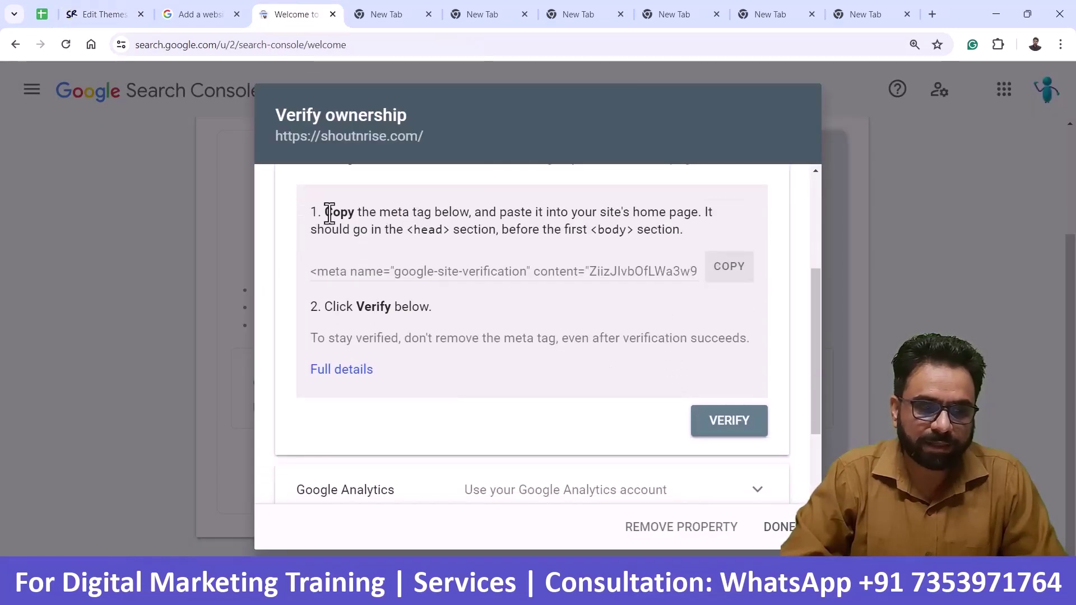
left_click(732, 429)
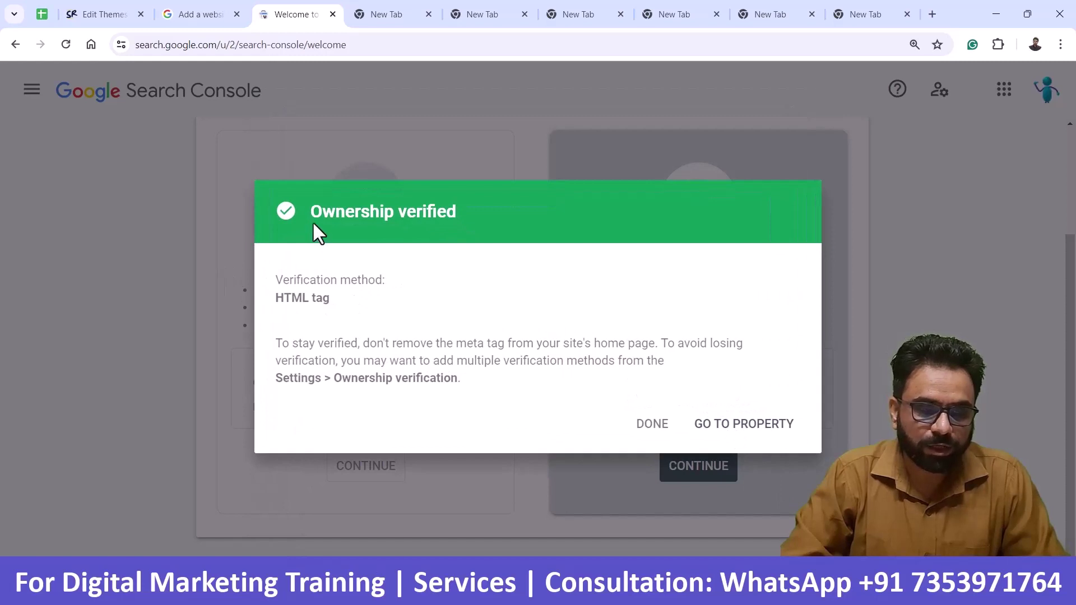
left_click_drag(311, 221, 459, 220)
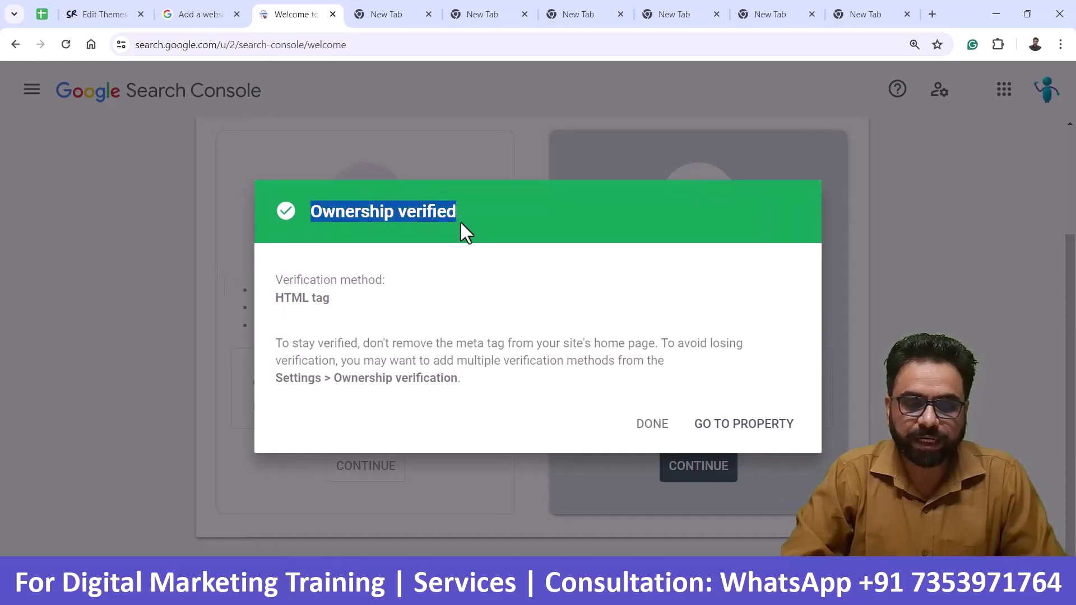
left_click(775, 429)
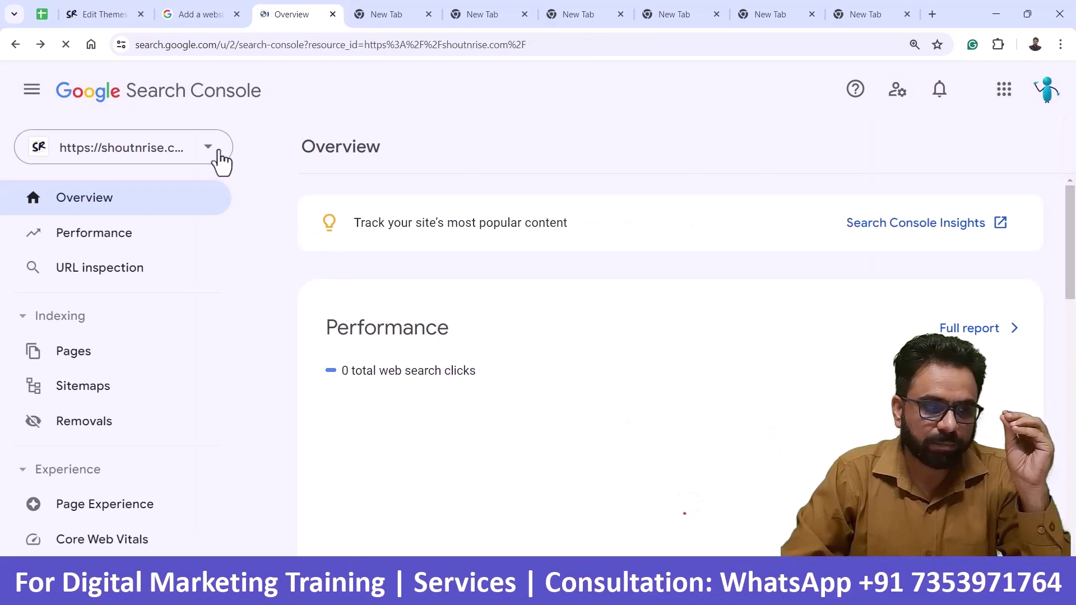
- View the property type options for adding another property from the property list, and close the dialog without adding one
left_click(219, 151)
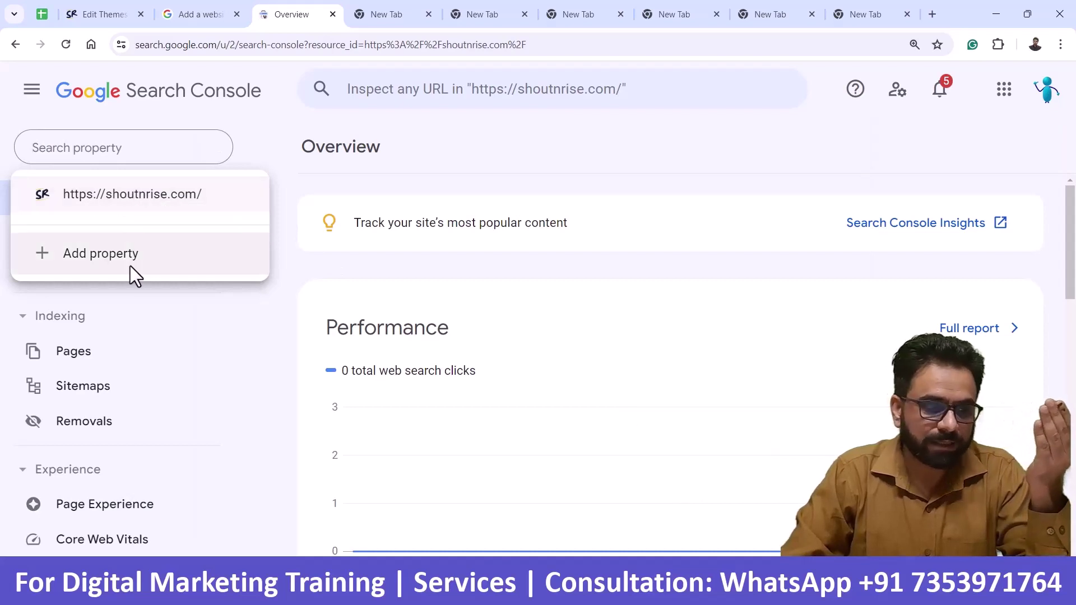
left_click(113, 254)
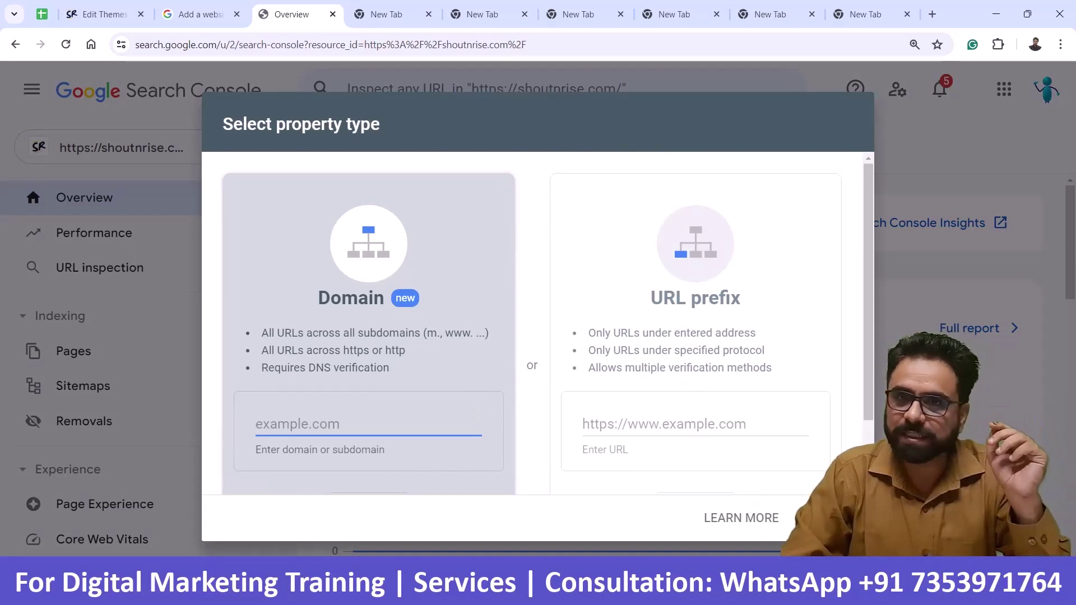
left_click(815, 518)
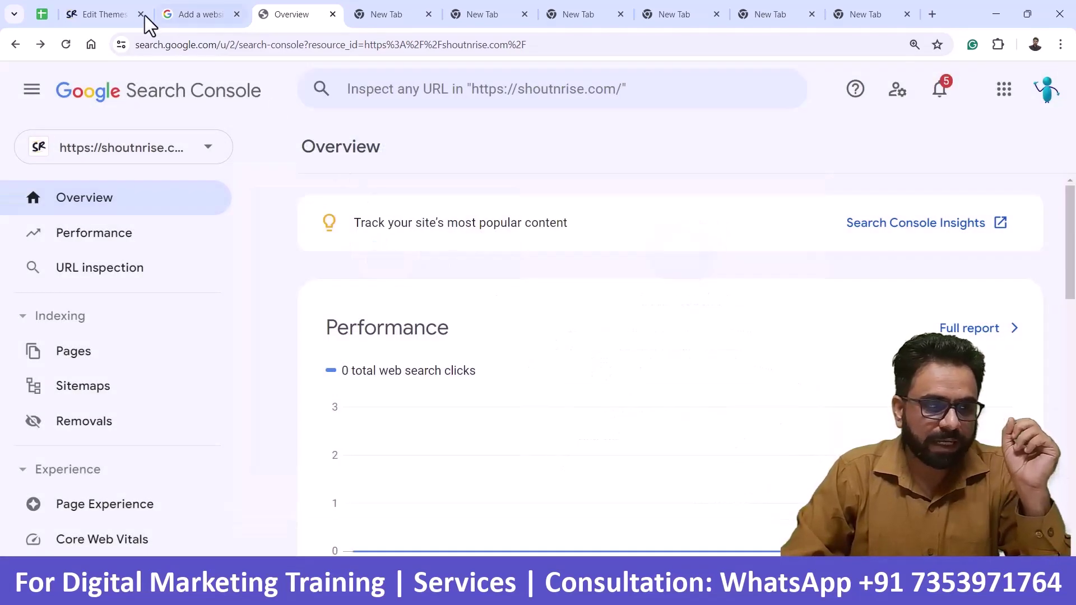
- Switch to WordPress, search the Add Plugins page for "header and footer", and look at the WPCode plugin's entry
left_click(105, 12)
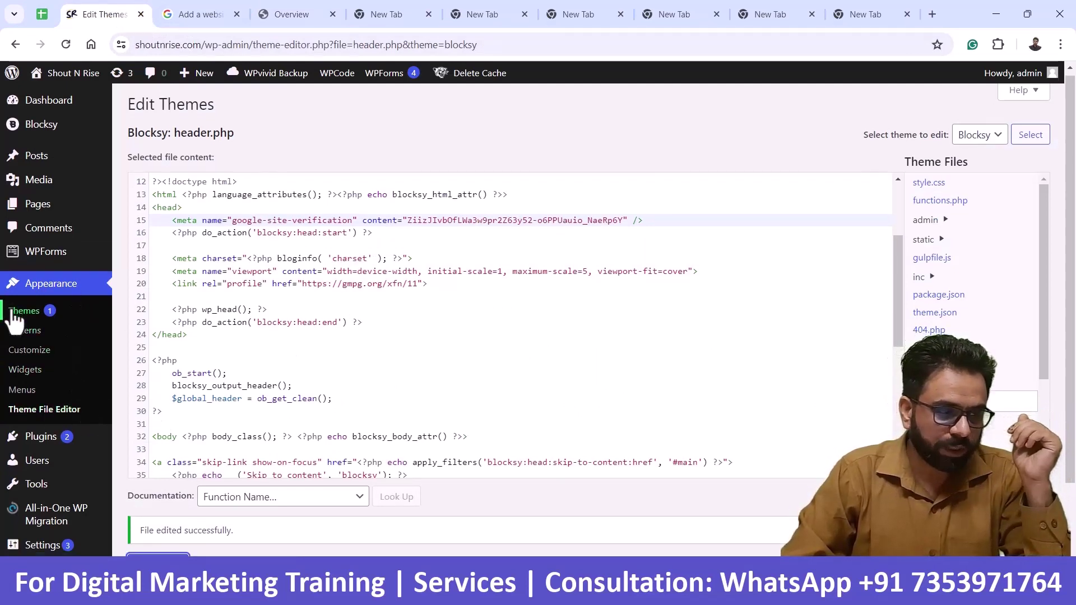
scroll(25, 336, "down", 2)
mouse_move(36, 343)
left_click(152, 365)
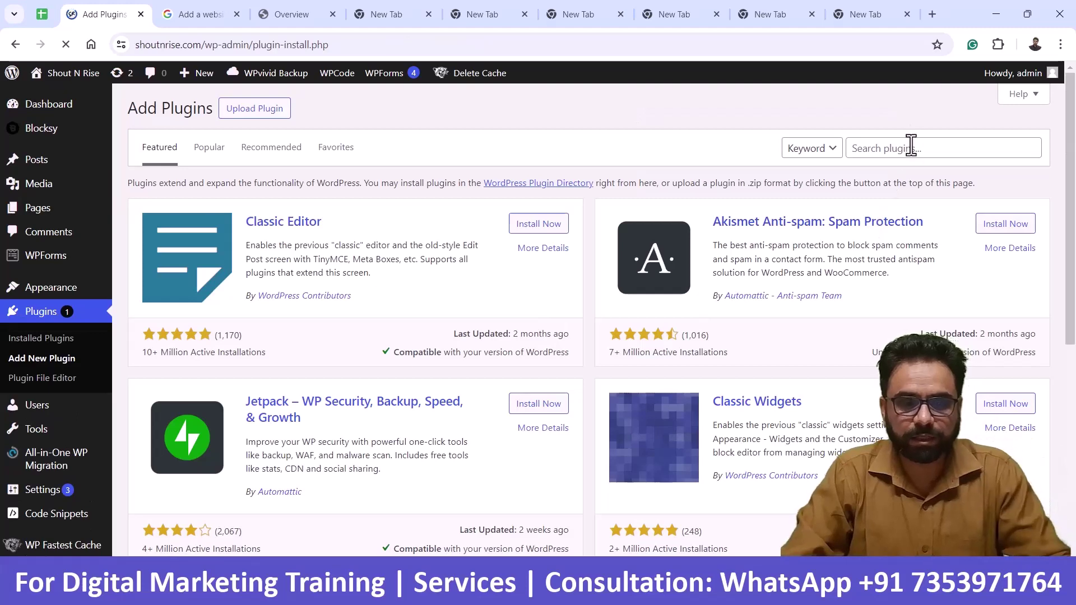
left_click(911, 147)
type("header ")
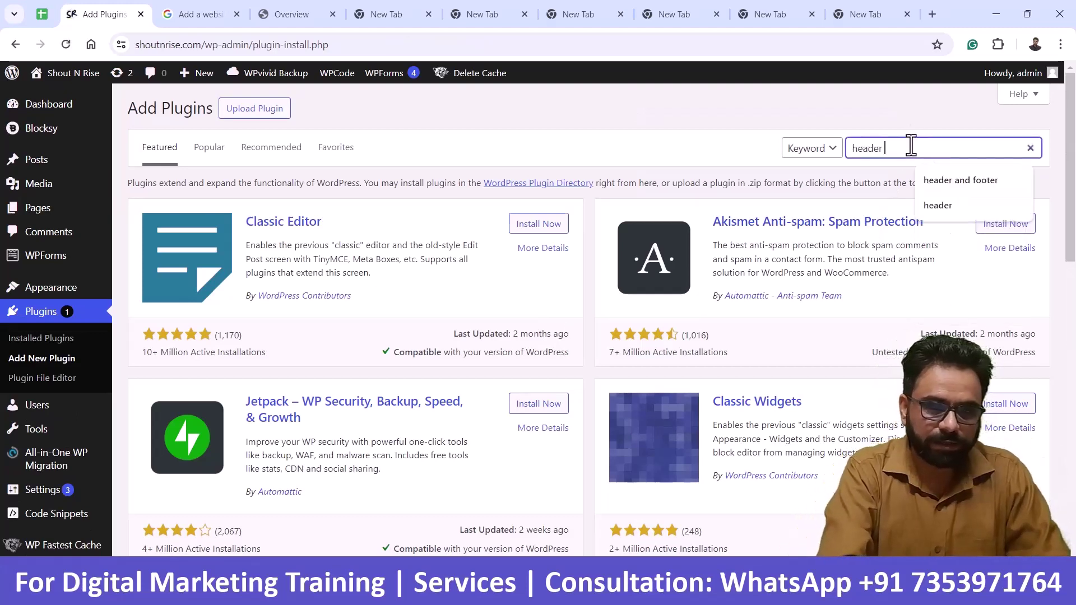
type("an")
key("Down")
key("Return")
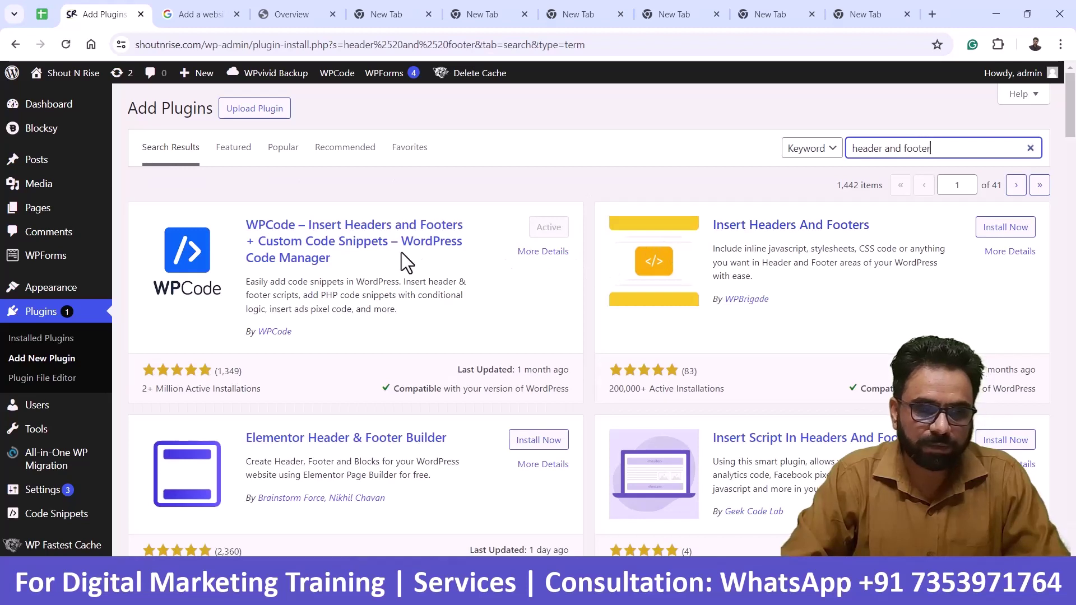
triple_click(231, 219)
left_click_drag(231, 220, 372, 240)
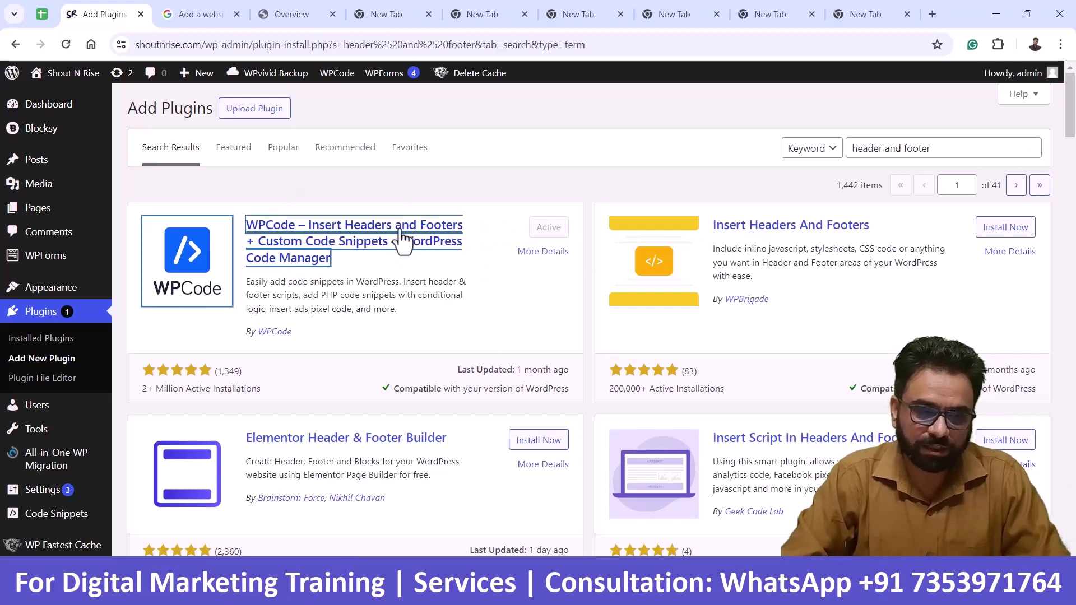
left_click(513, 169)
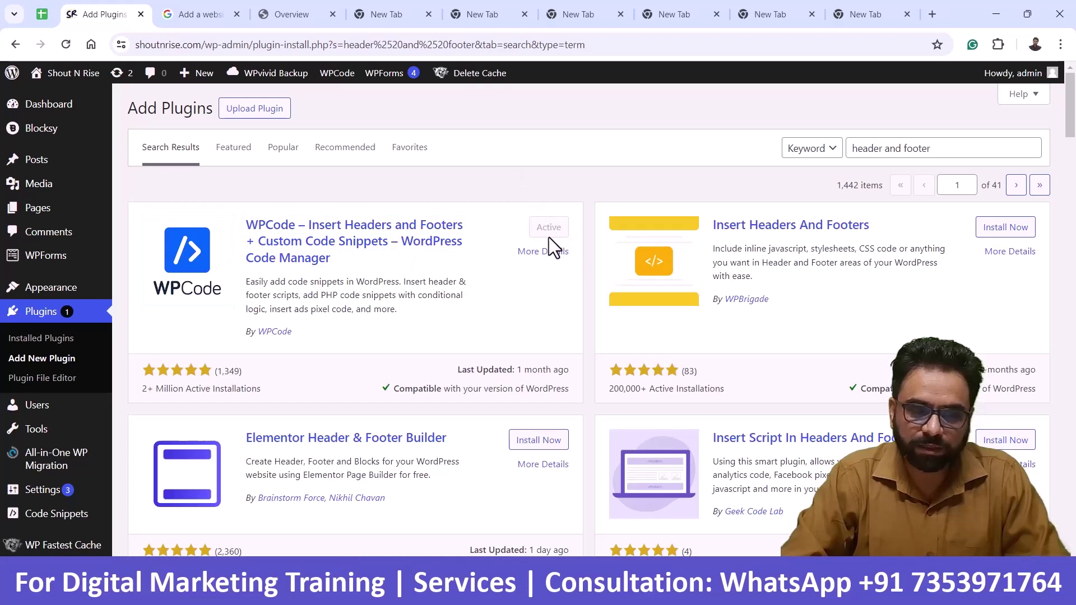
- Open WPCode's Header & Footer settings and paste the google-site-verification meta tag into the Header box
scroll(216, 346, "down", 2)
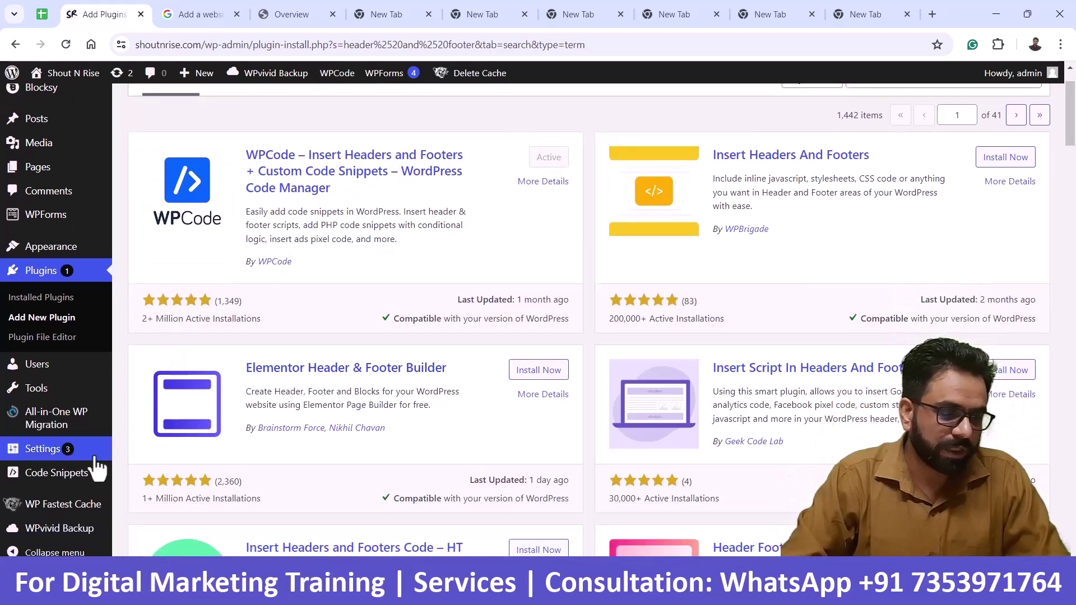
mouse_move(65, 473)
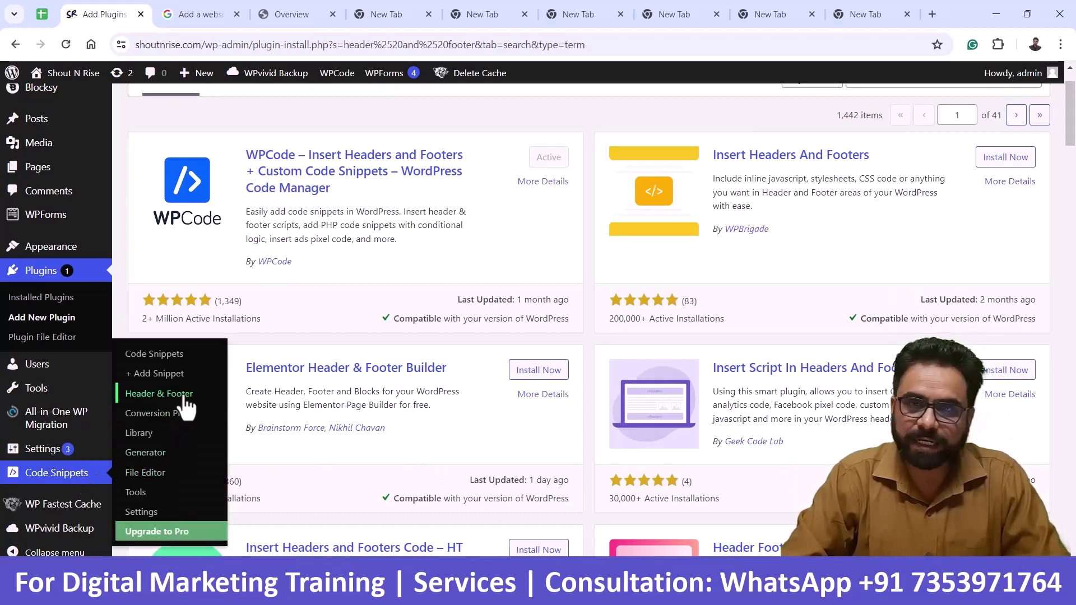
left_click(181, 395)
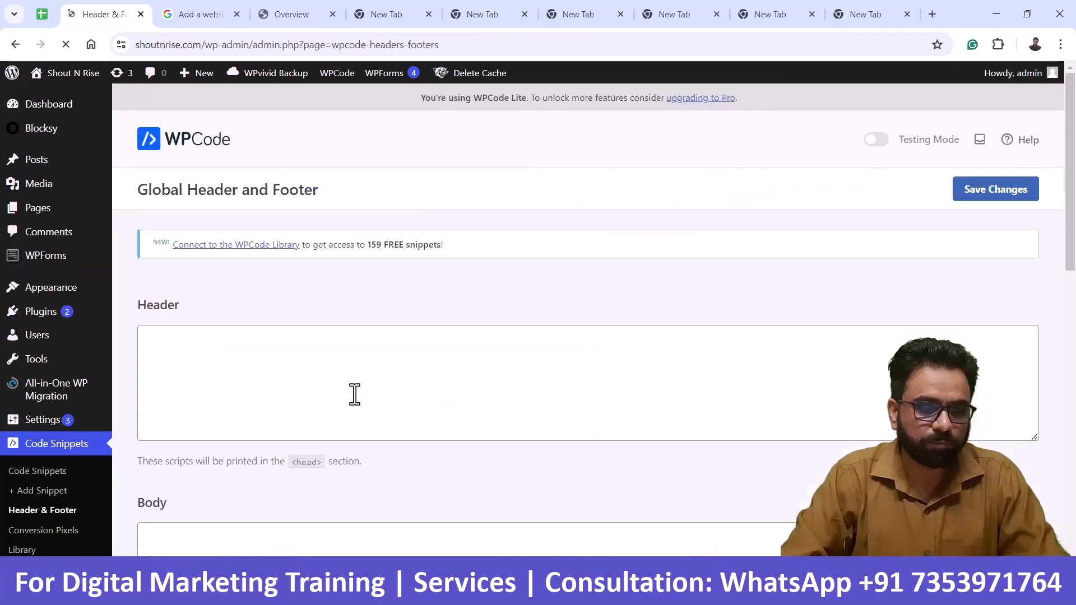
right_click(363, 356)
left_click(398, 195)
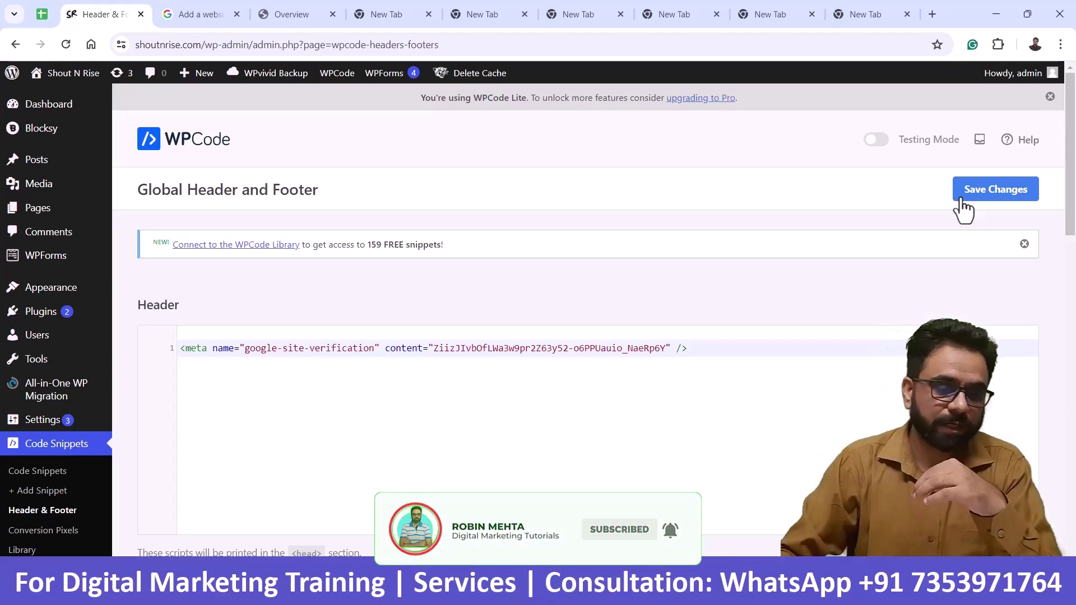
- Review the pasted meta tag in the Header box and switch back to the property's overview in Google Search Console
scroll(978, 246, "down", 2)
triple_click(681, 267)
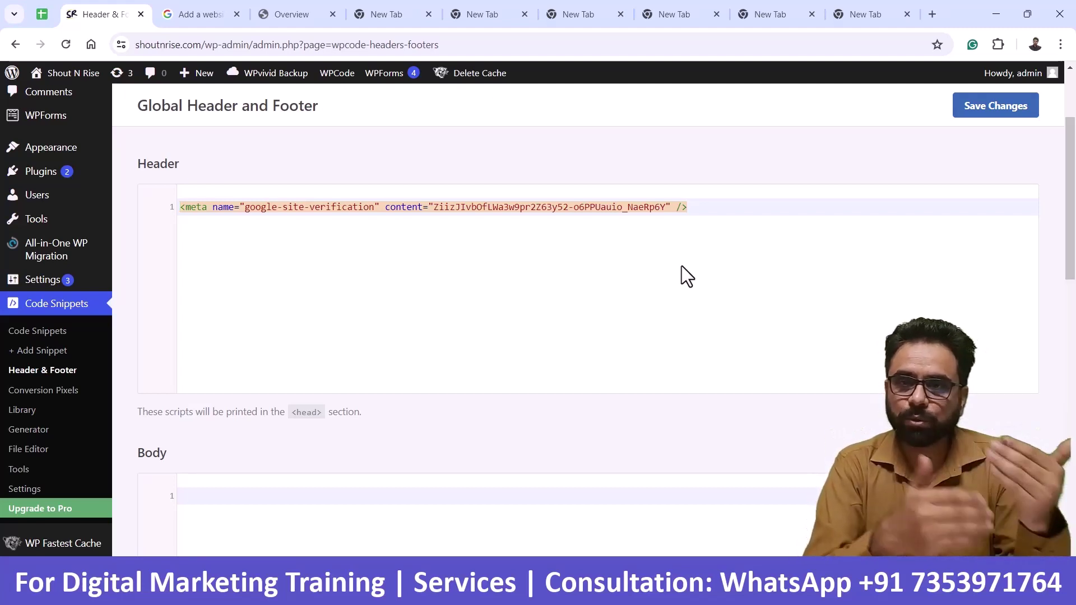
left_click(316, 3)
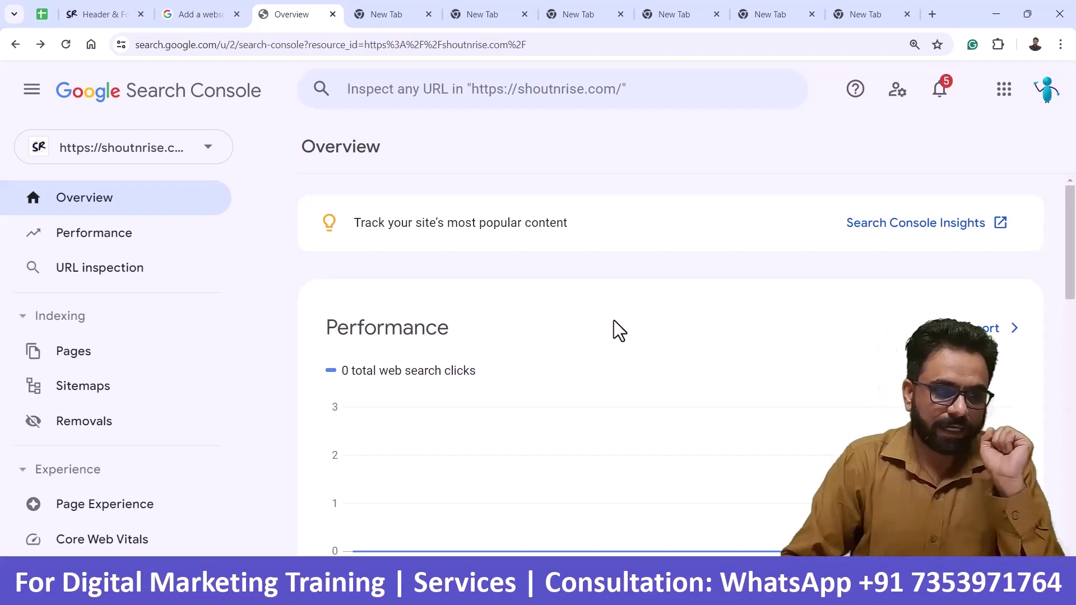
- Start adding another property from the property list, compare the Domain and URL prefix types, and choose URL prefix
left_click(212, 169)
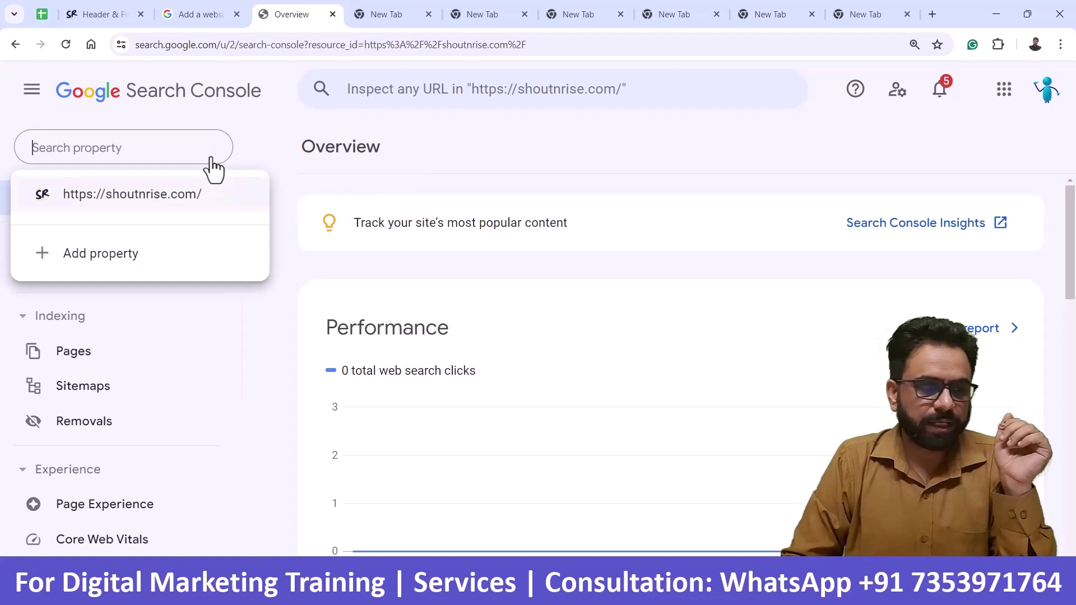
left_click(121, 255)
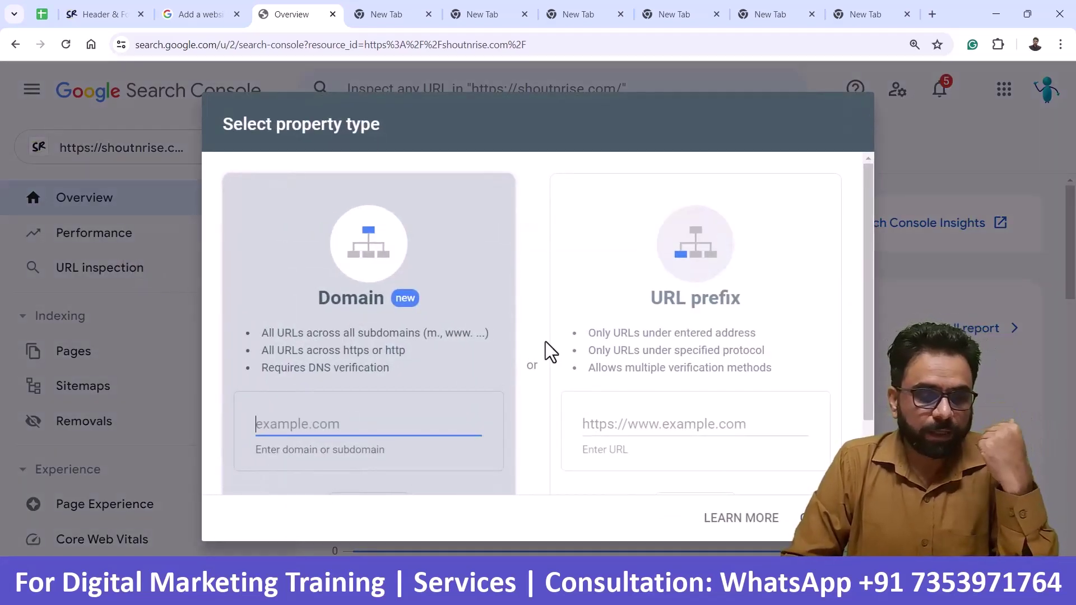
left_click_drag(317, 294, 381, 294)
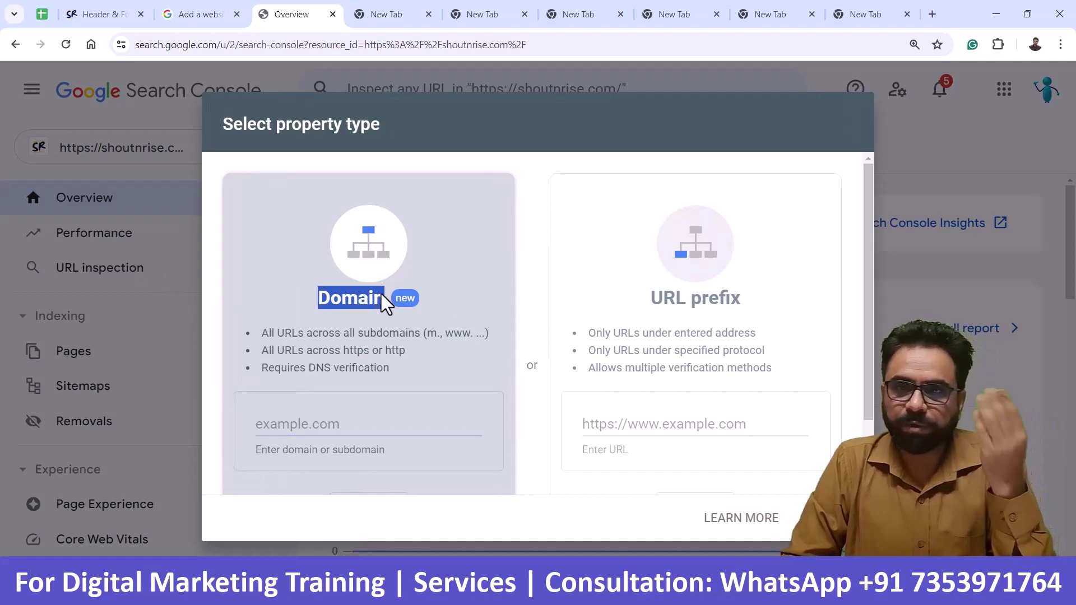
left_click_drag(648, 299, 759, 304)
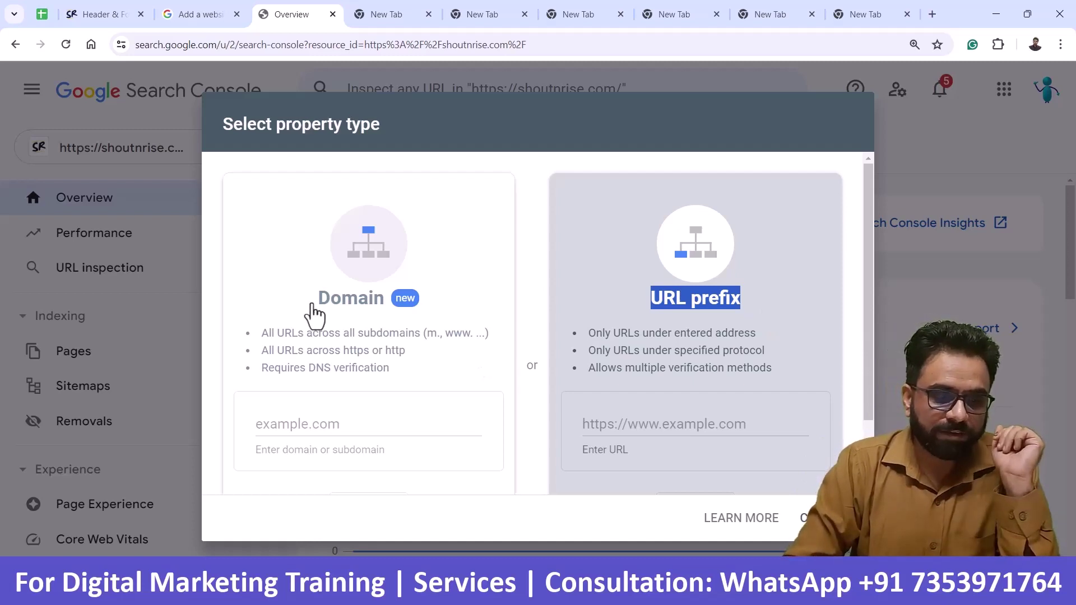
left_click_drag(311, 300, 391, 310)
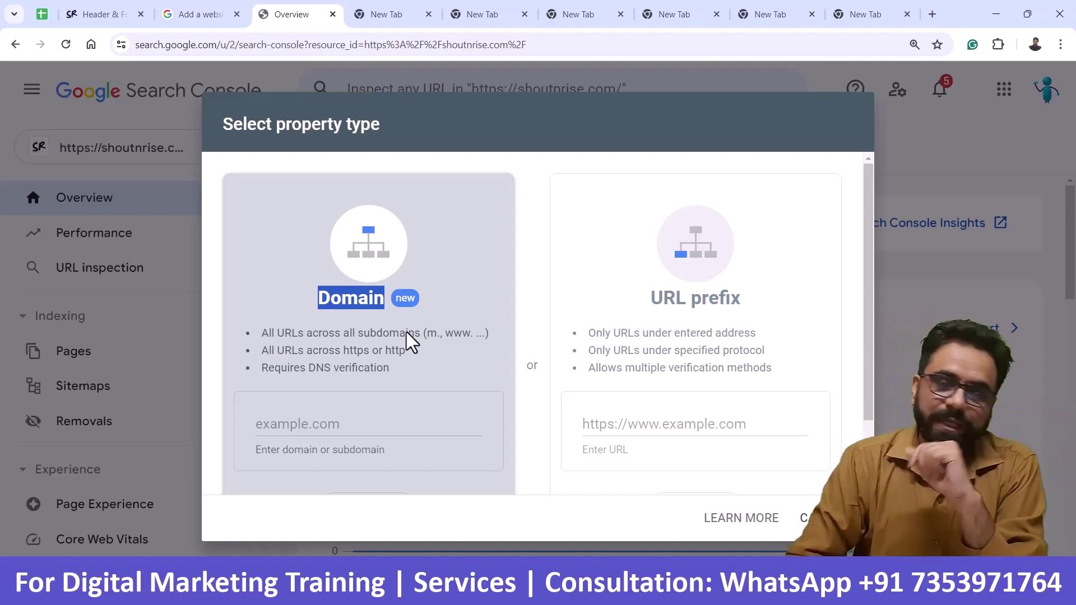
double_click(339, 294)
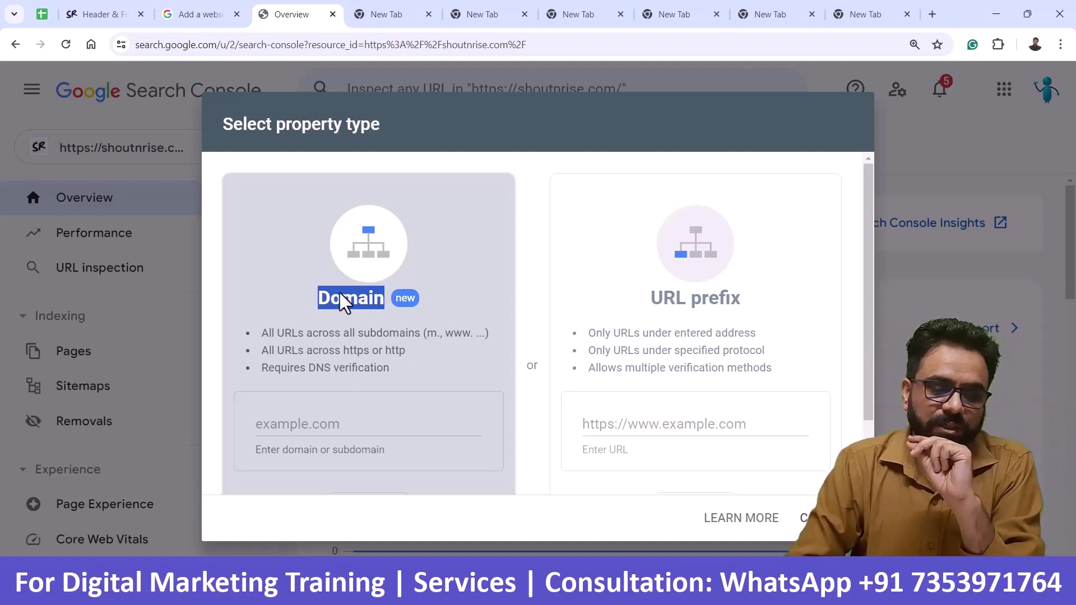
left_click(681, 424)
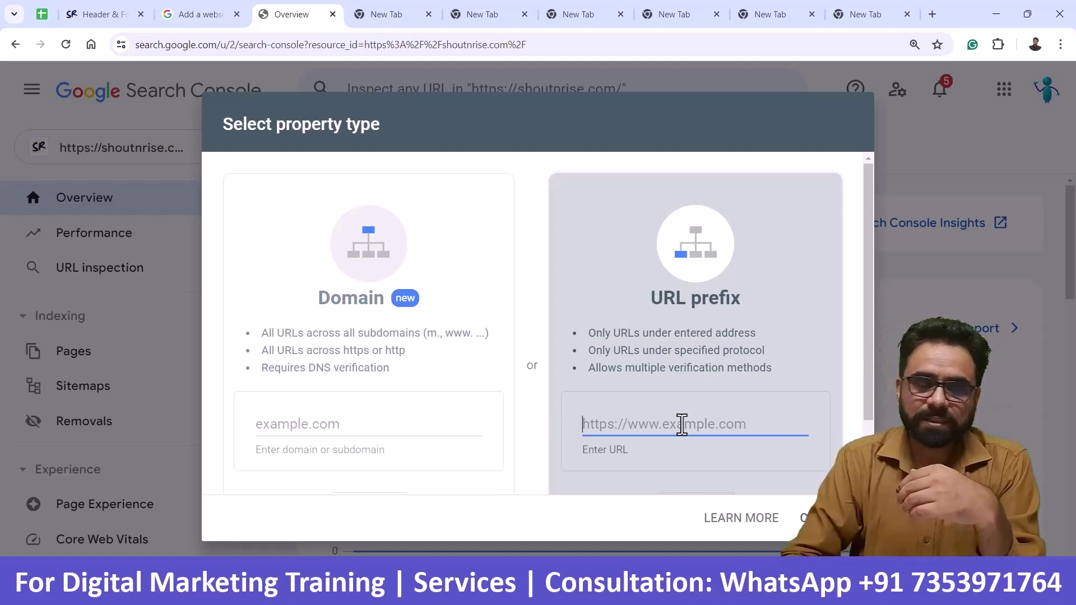
left_click(790, 21)
left_click(246, 45)
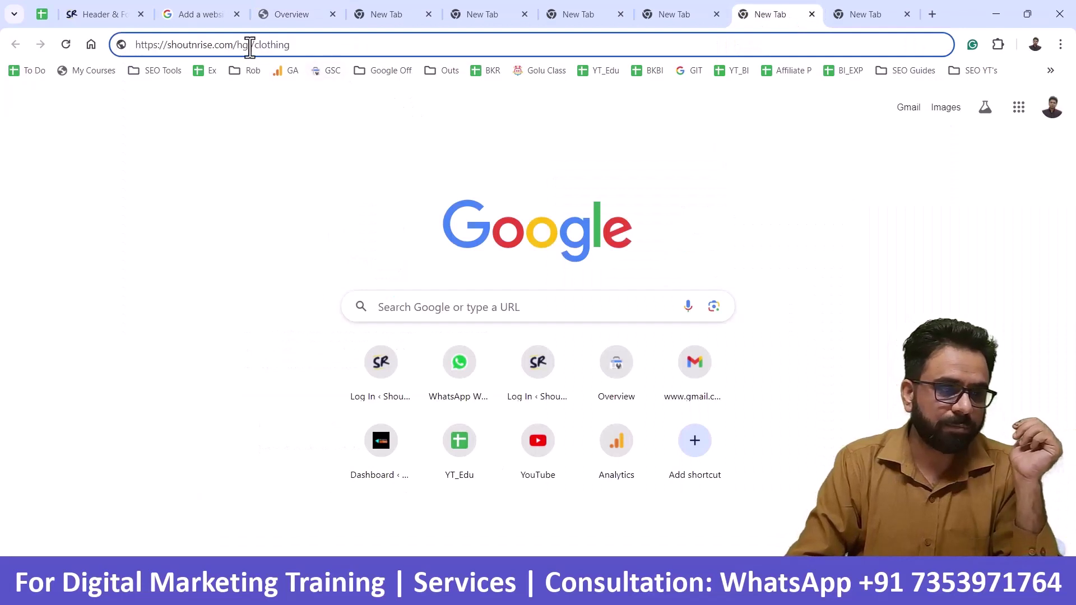
left_click_drag(241, 45, 388, 48)
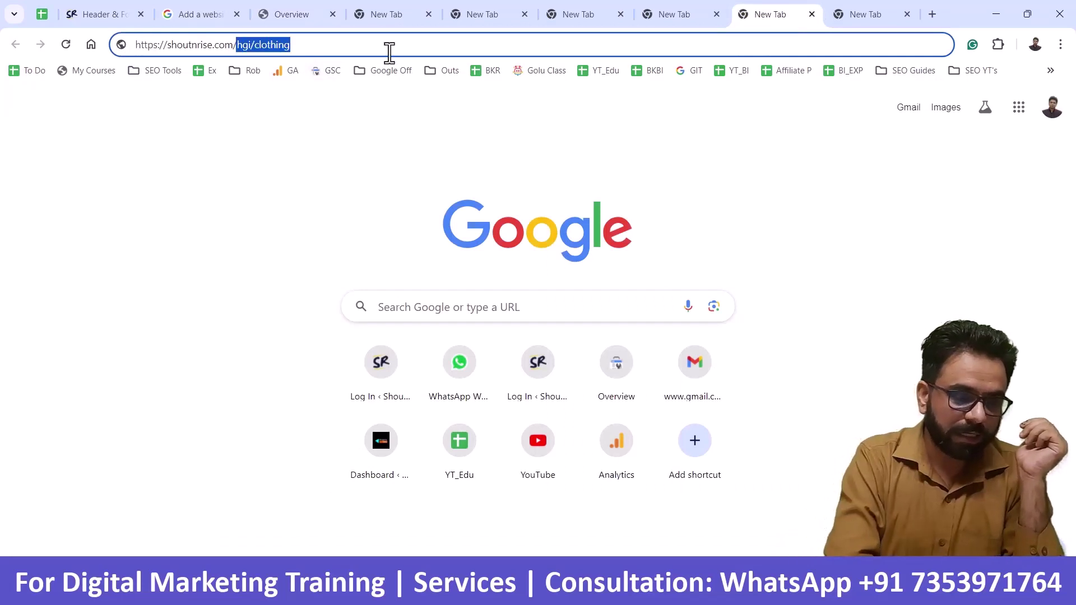
type("hi")
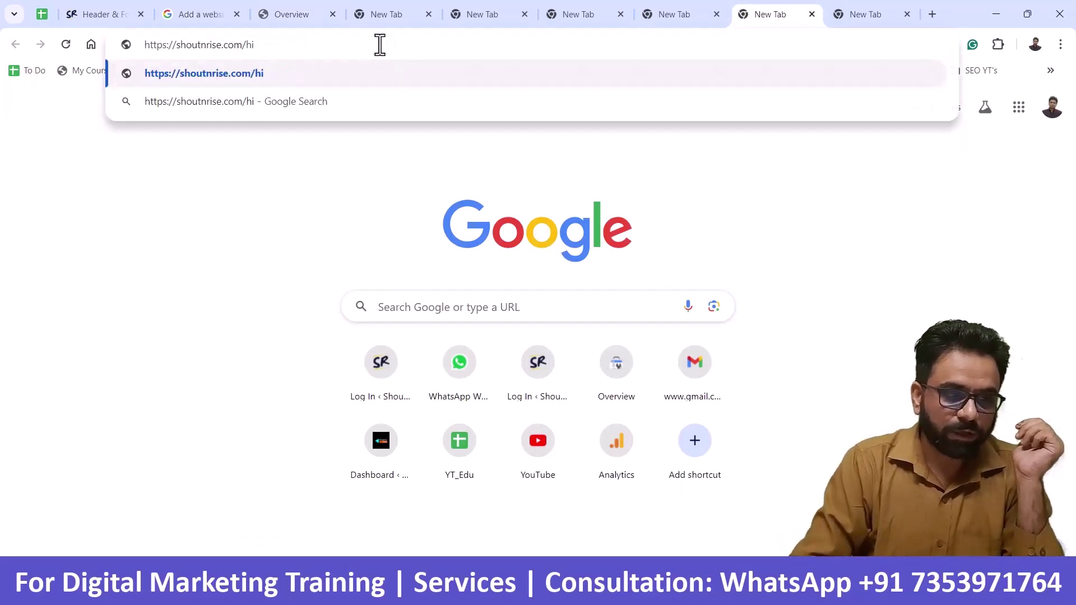
left_click(320, 161)
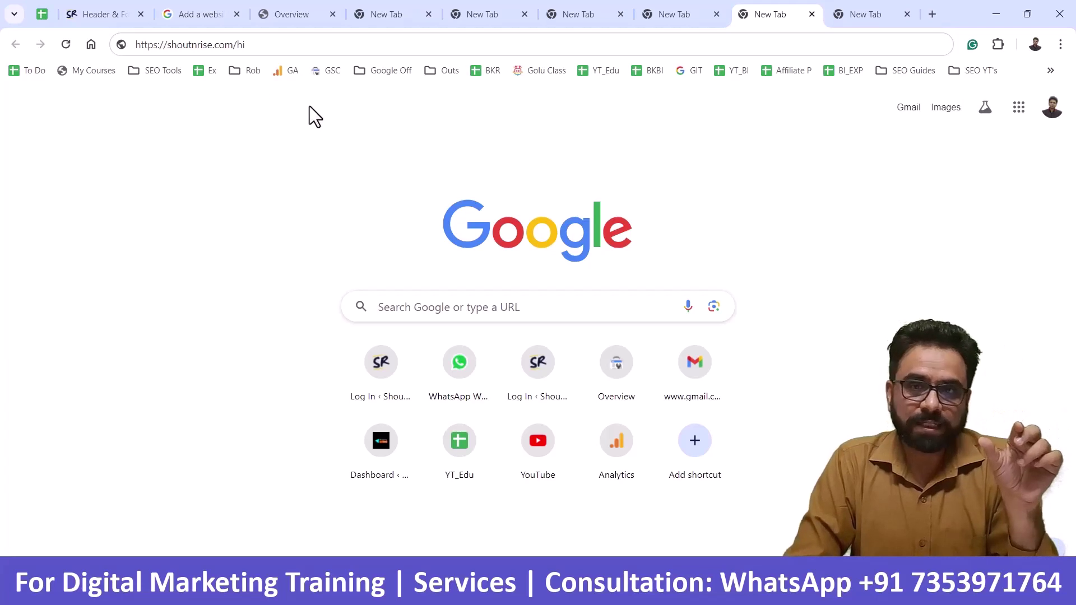
left_click(328, 43)
key("ctrl+a")
key("ctrl+c")
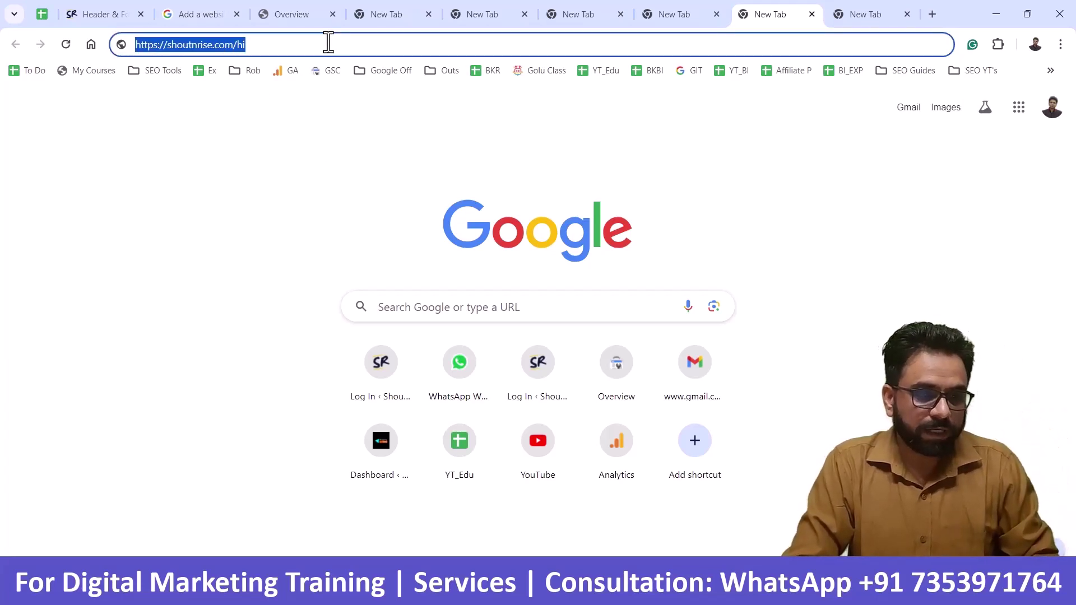
left_click(301, 15)
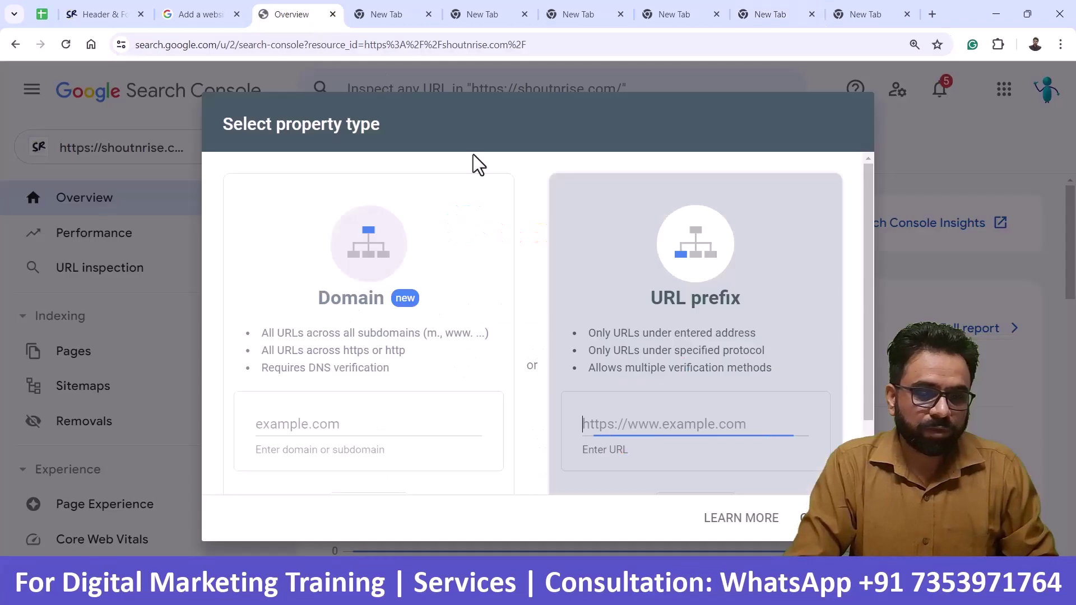
left_click(691, 425)
key("ctrl+v")
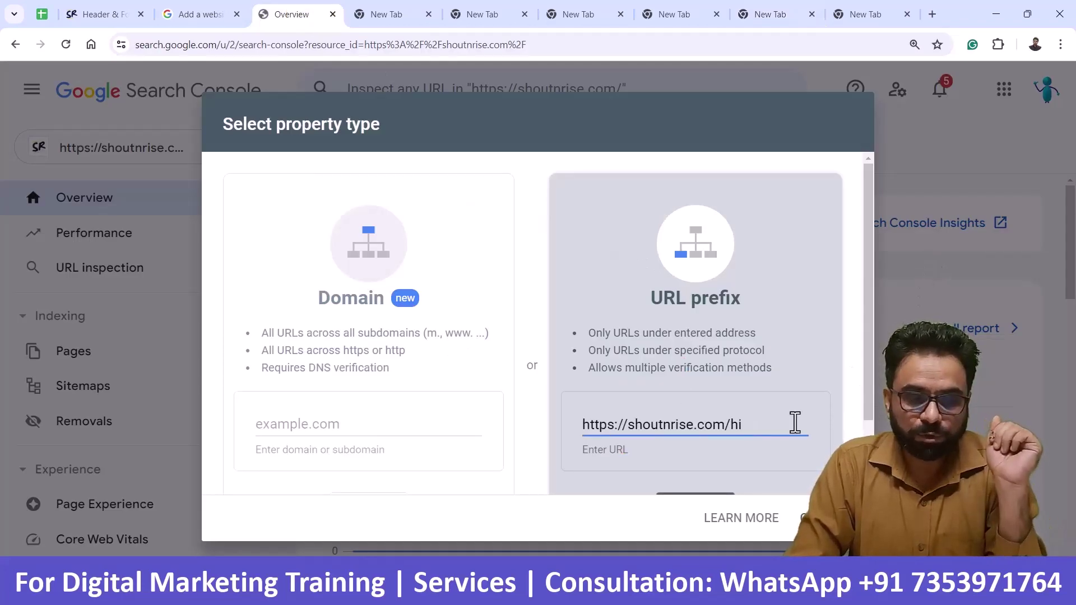
left_click_drag(772, 429, 587, 426)
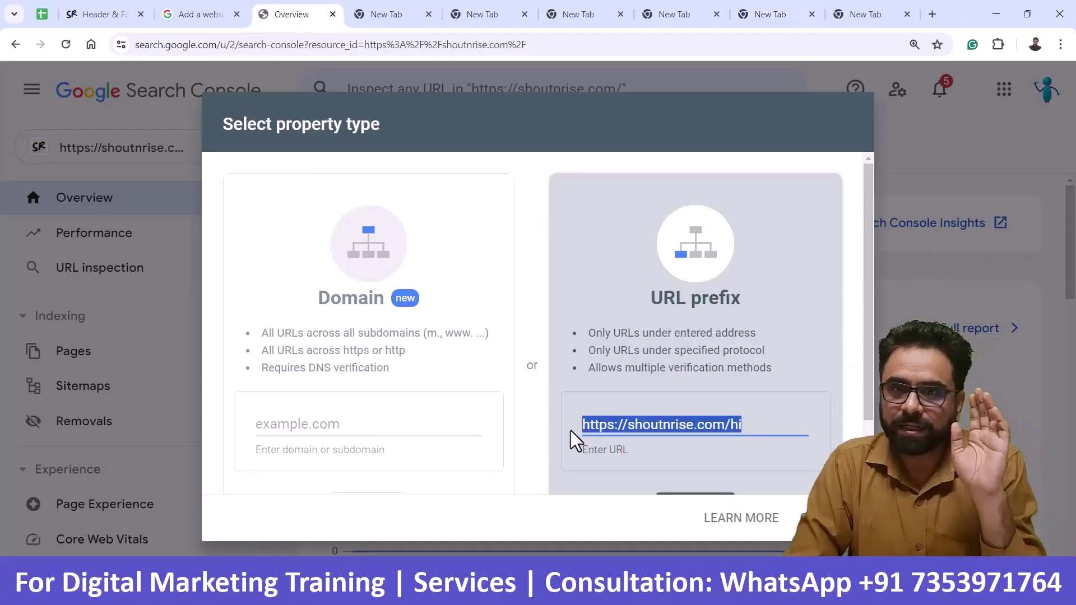
- Remove "hi" from the end of the URL prefix address and enter it again
left_click_drag(732, 425, 749, 423)
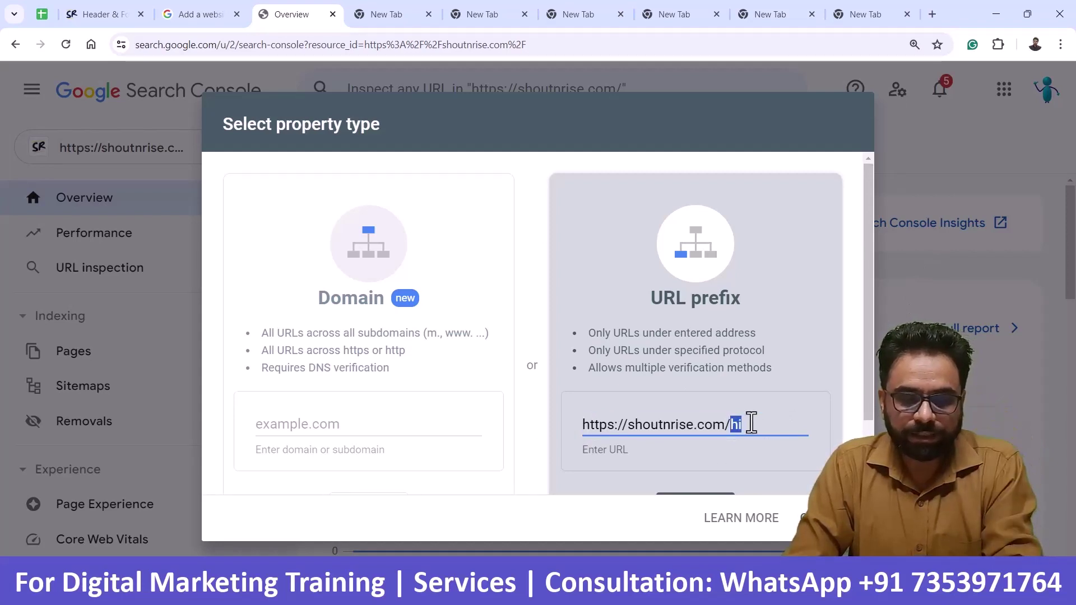
key("BackSpace")
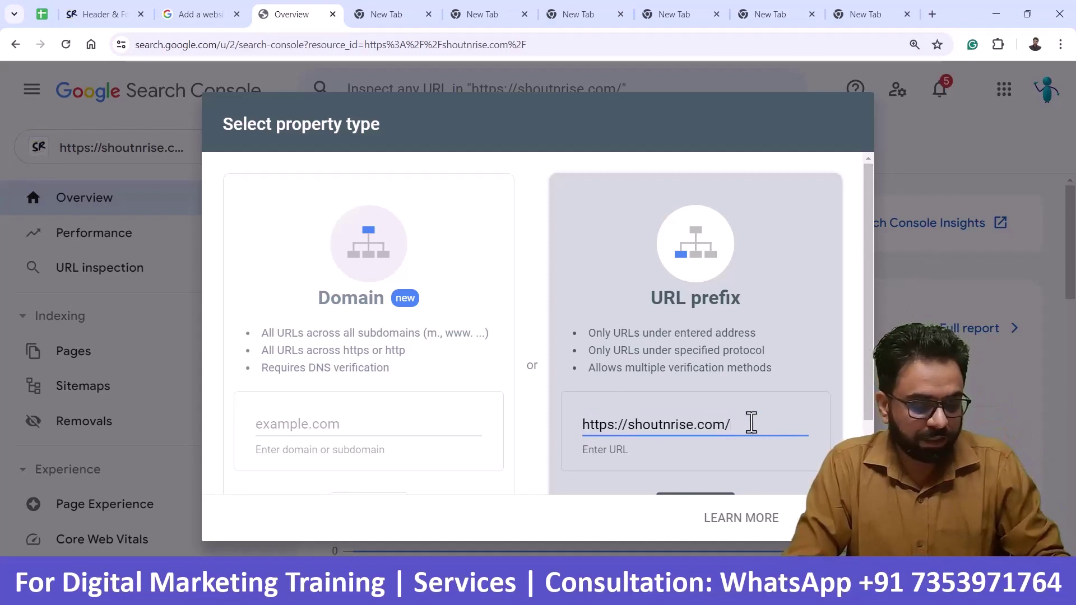
type("hi")
left_click_drag(751, 424, 552, 427)
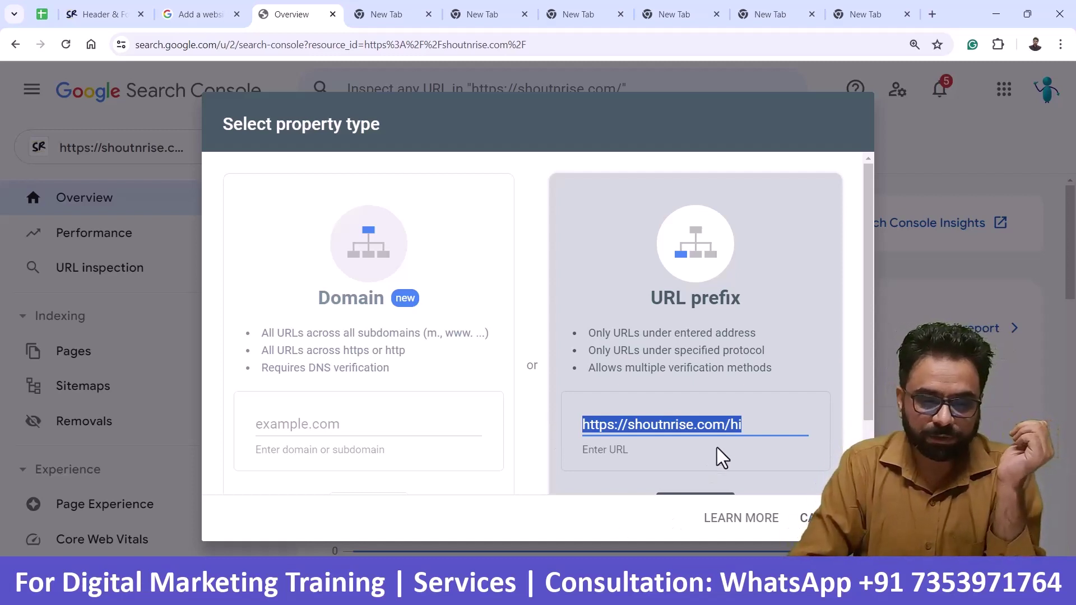
left_click(732, 424)
left_click_drag(730, 424, 756, 424)
key("BackSpace")
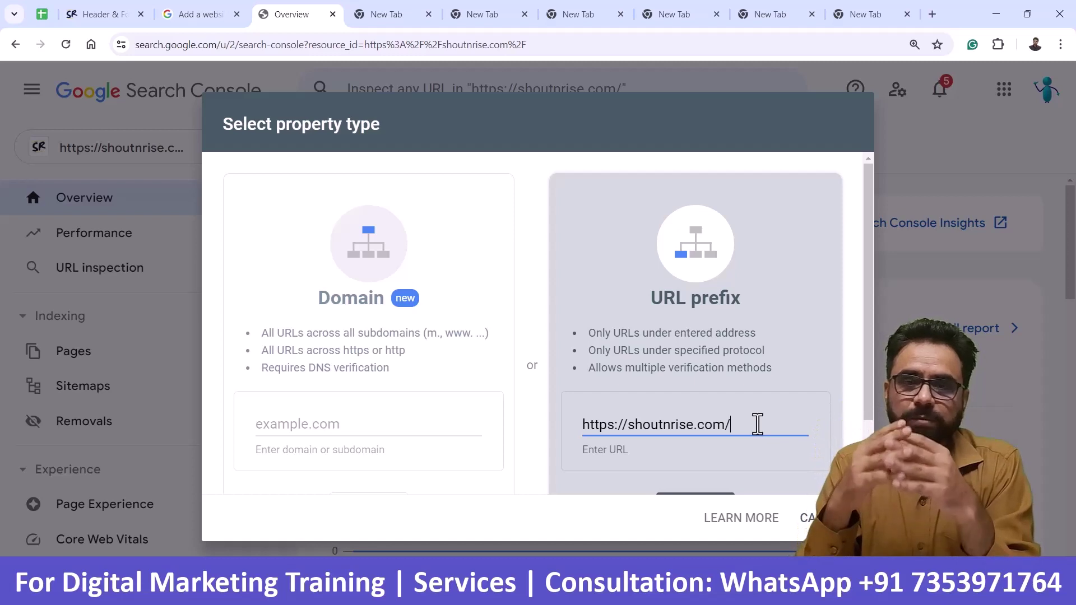
scroll(679, 308, "down", 1)
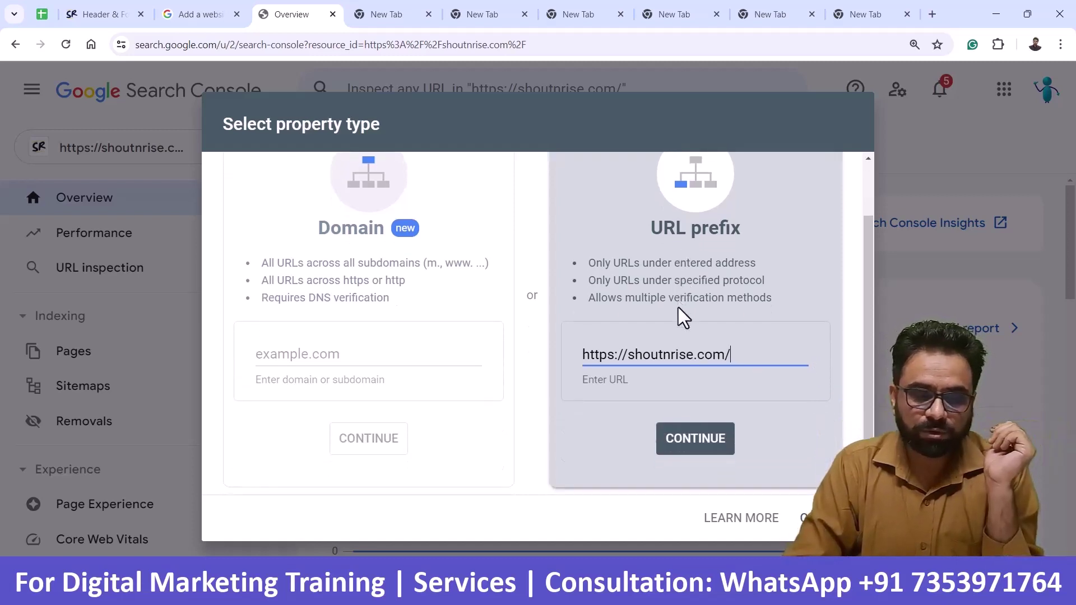
left_click_drag(735, 355, 564, 348)
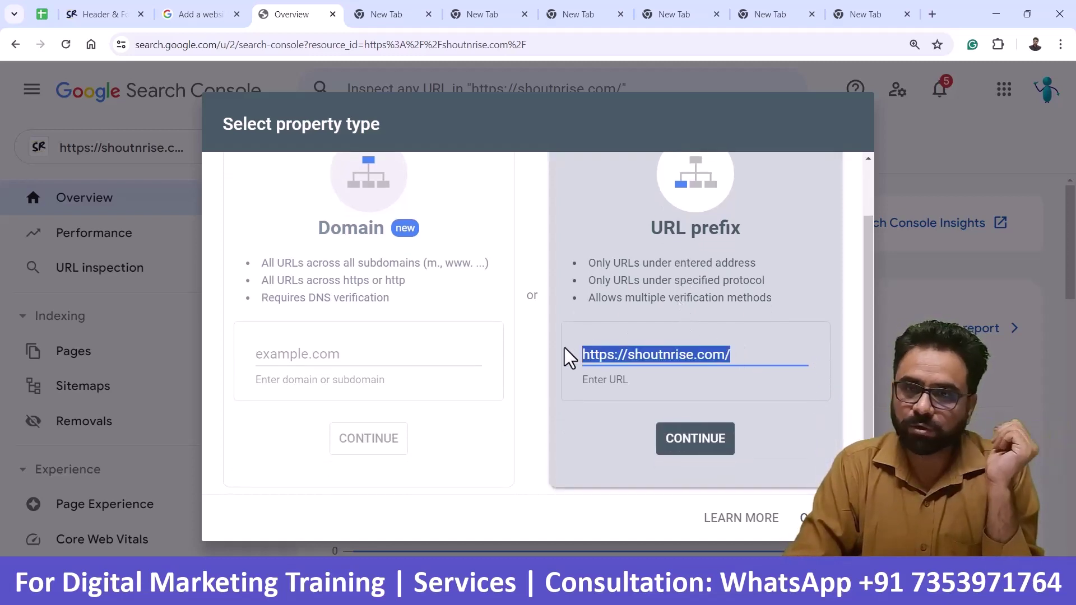
left_click(643, 356)
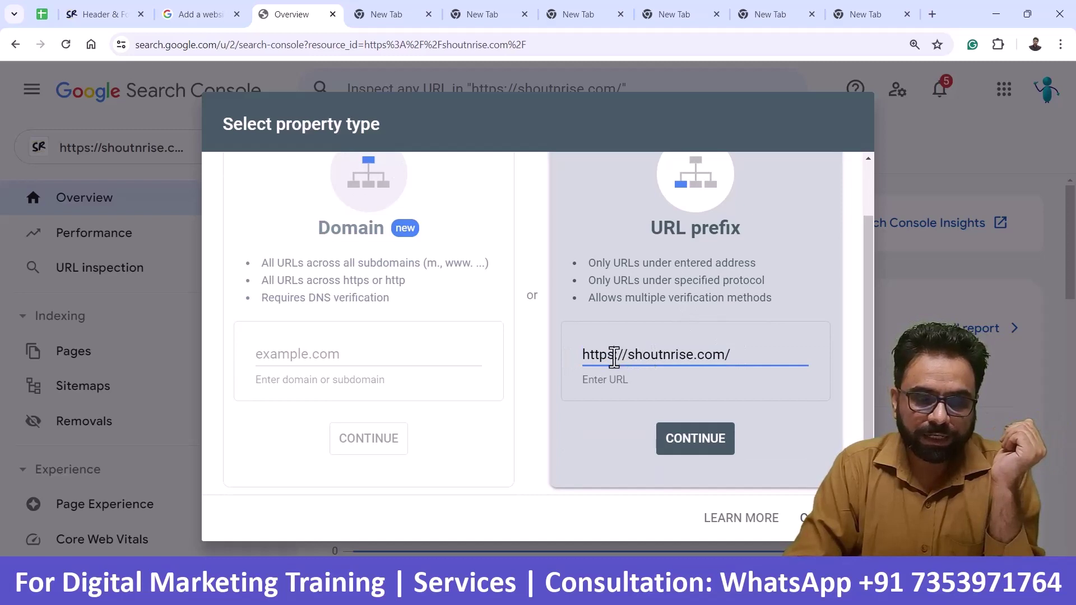